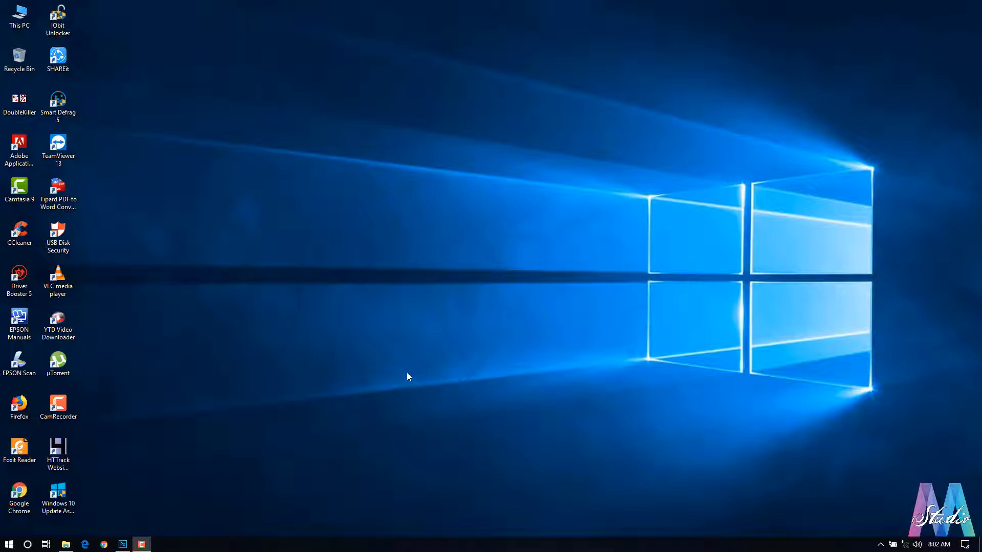
{"action": "right_click", "coordinate": [381, 262]}
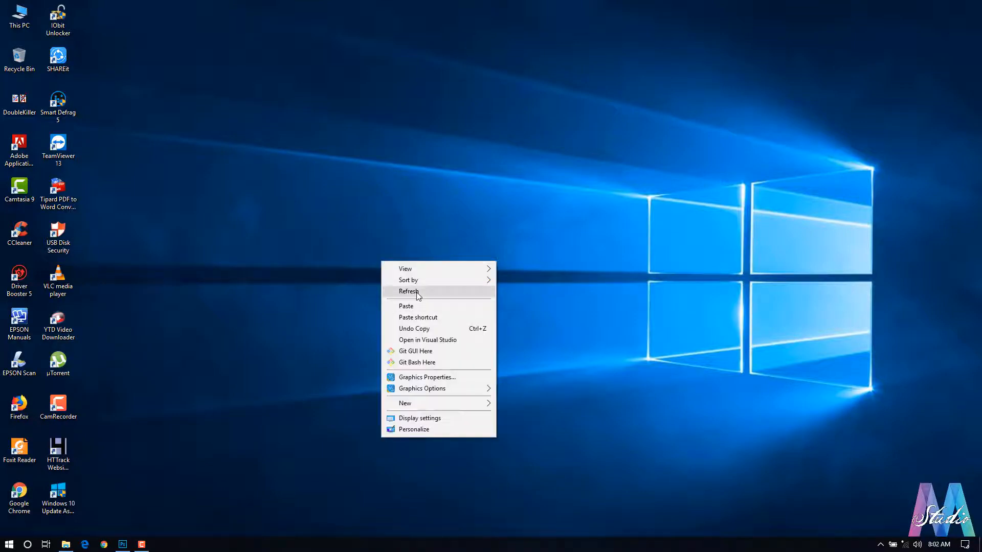
{"action": "left_click", "coordinate": [416, 292]}
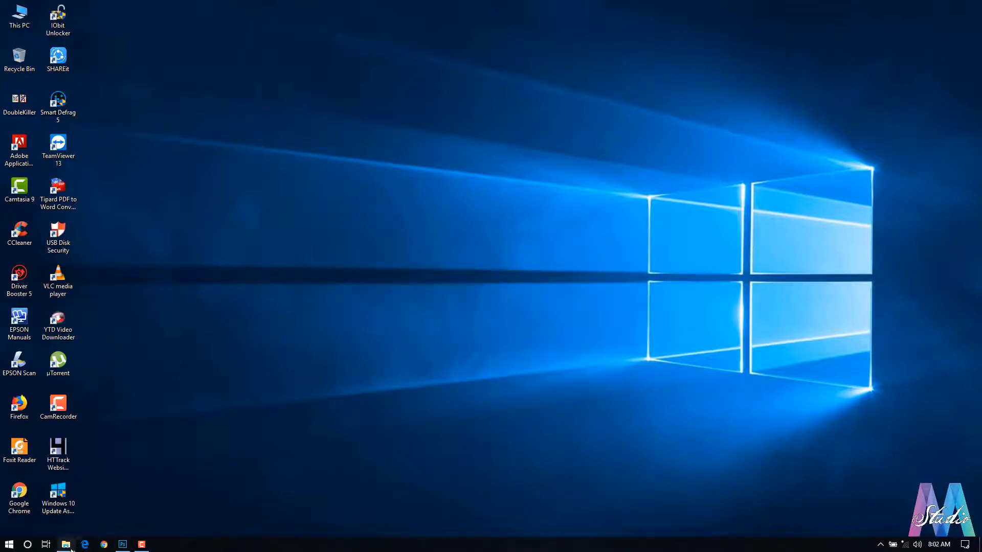
Switch to File Explorer and look over the fire, male head and mud pot images in the vessal folder.
{"action": "left_click", "coordinate": [71, 549]}
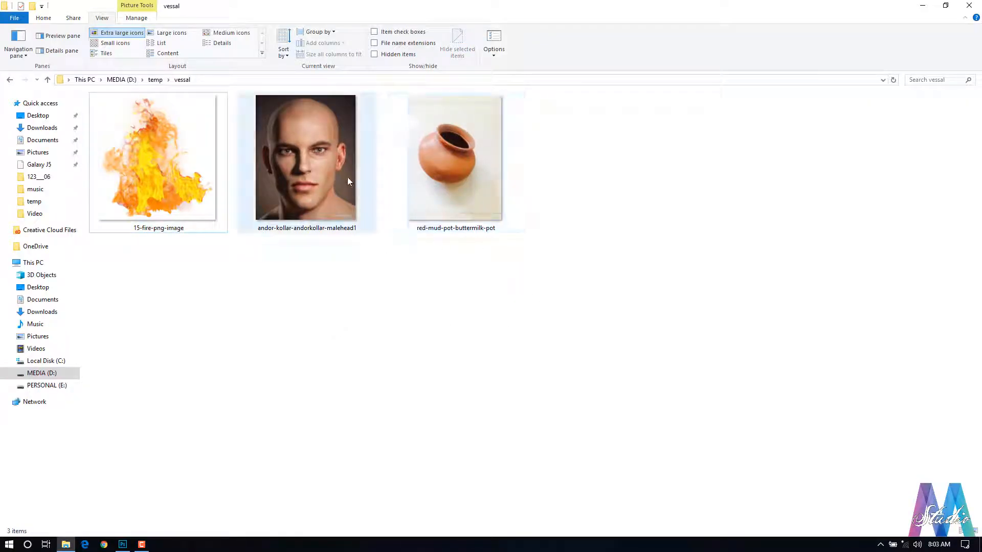
{"action": "left_click", "coordinate": [329, 153]}
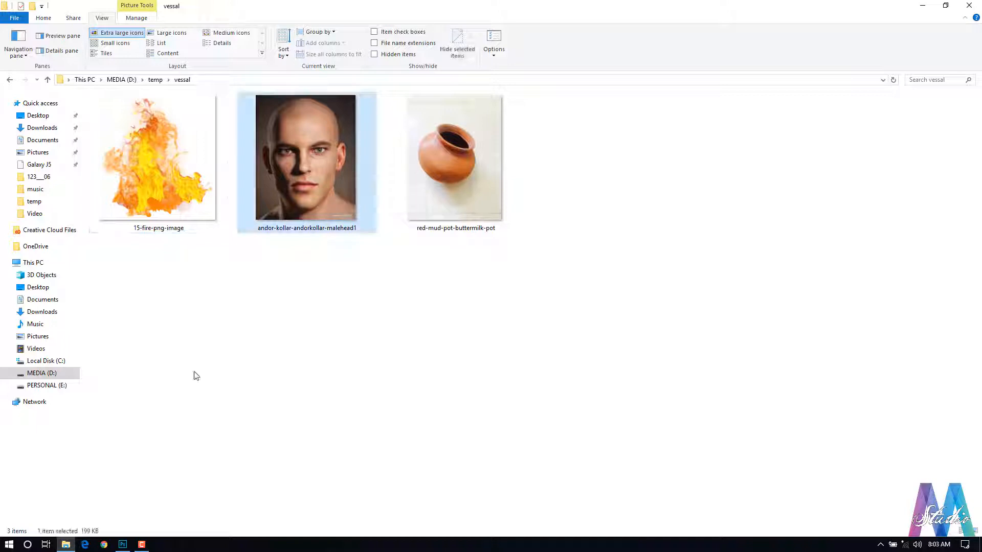
{"action": "left_click", "coordinate": [173, 195]}
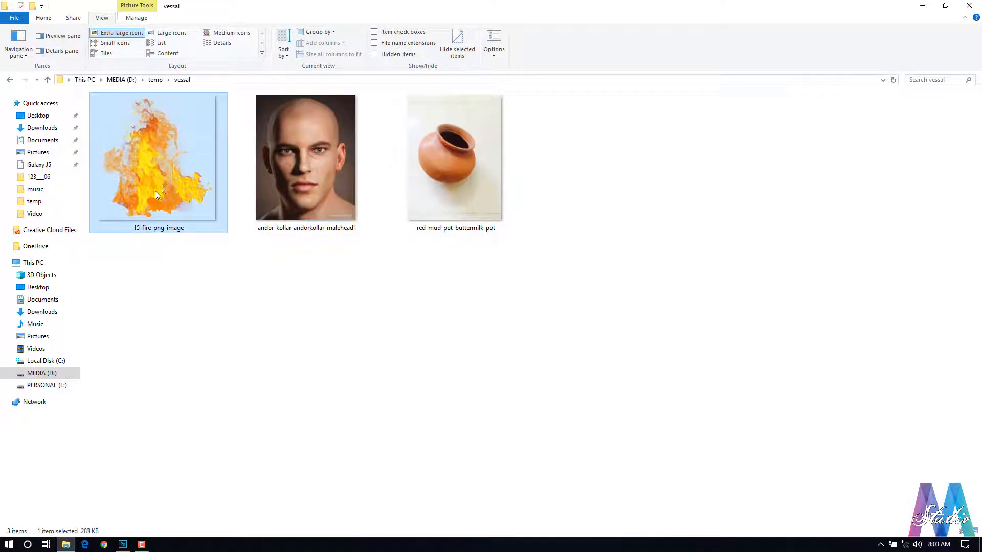
{"action": "left_click", "coordinate": [232, 315]}
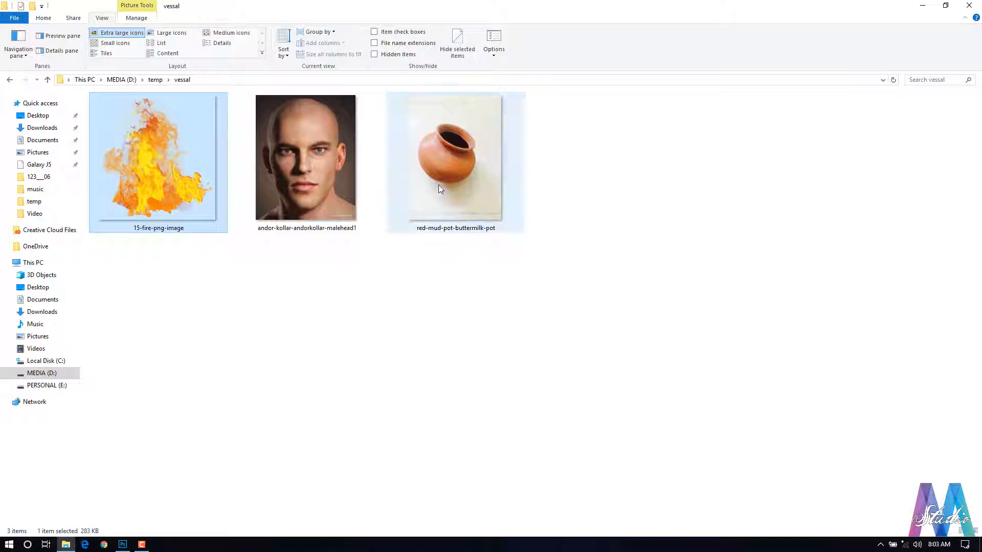
{"action": "left_click", "coordinate": [439, 204]}
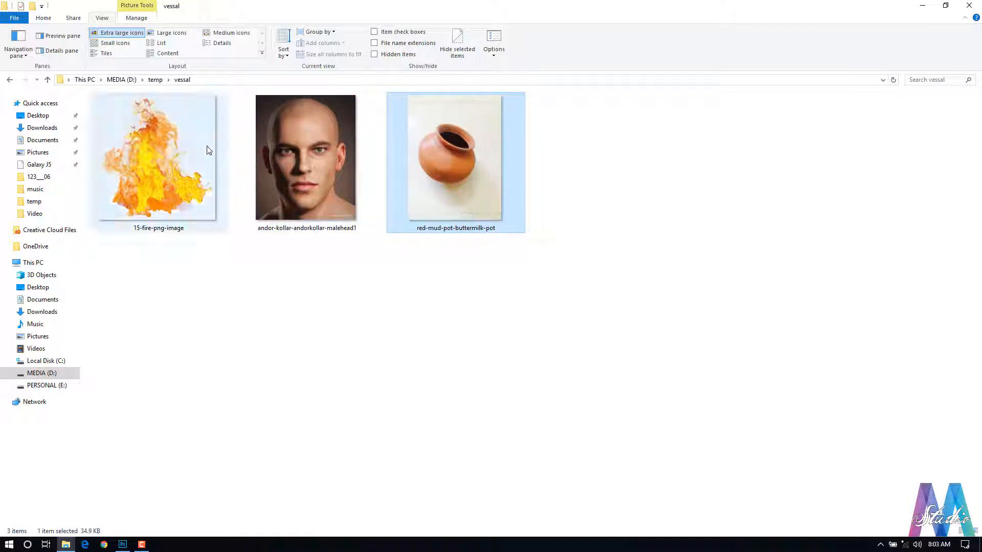
{"action": "mouse_move", "coordinate": [175, 177]}
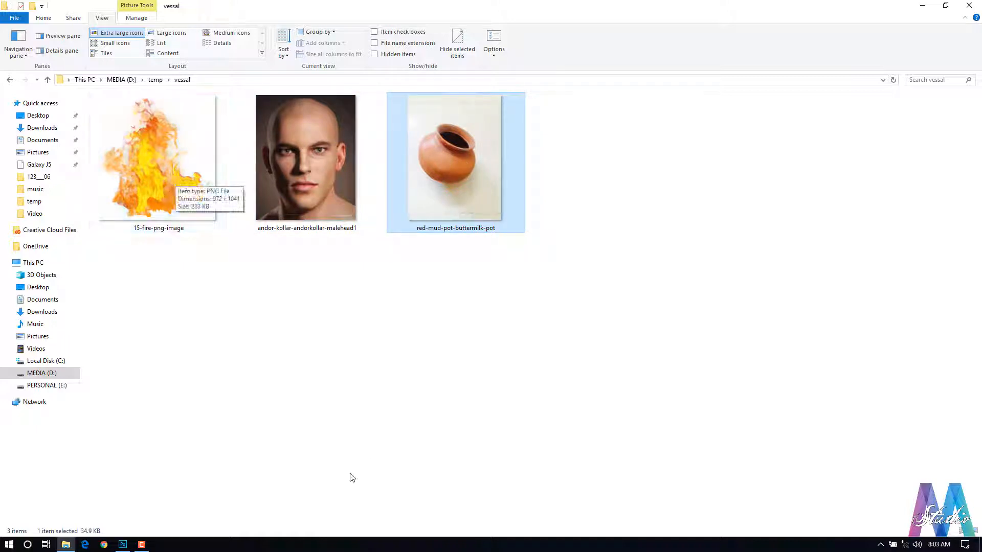
Open the andor-kollar-andorkollar-malehead1 image from the vessal folder in Photoshop.
{"action": "left_click", "coordinate": [122, 546]}
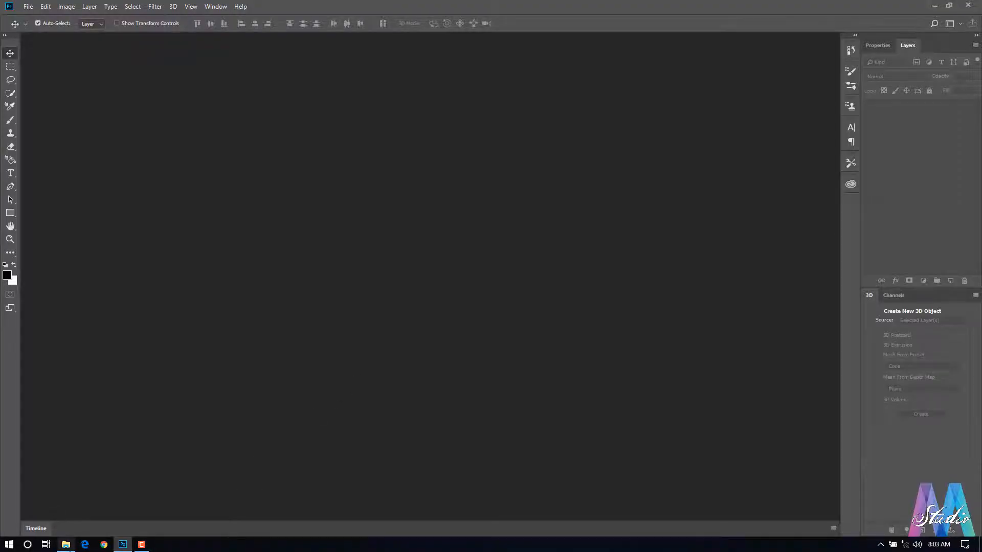
{"action": "left_click", "coordinate": [65, 545]}
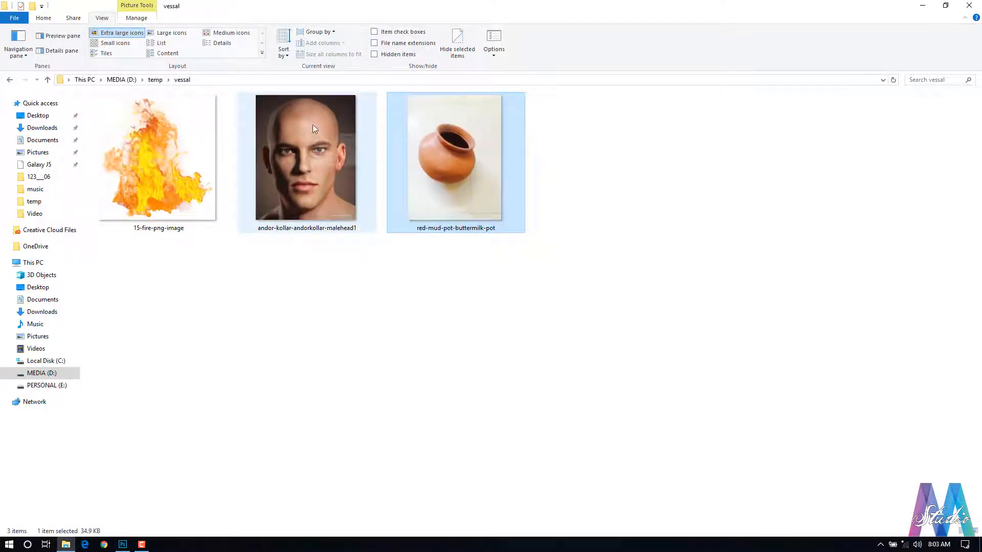
{"action": "left_click", "coordinate": [297, 161]}
{"action": "left_click_drag", "start_coordinate": [300, 142], "coordinate": [467, 5]}
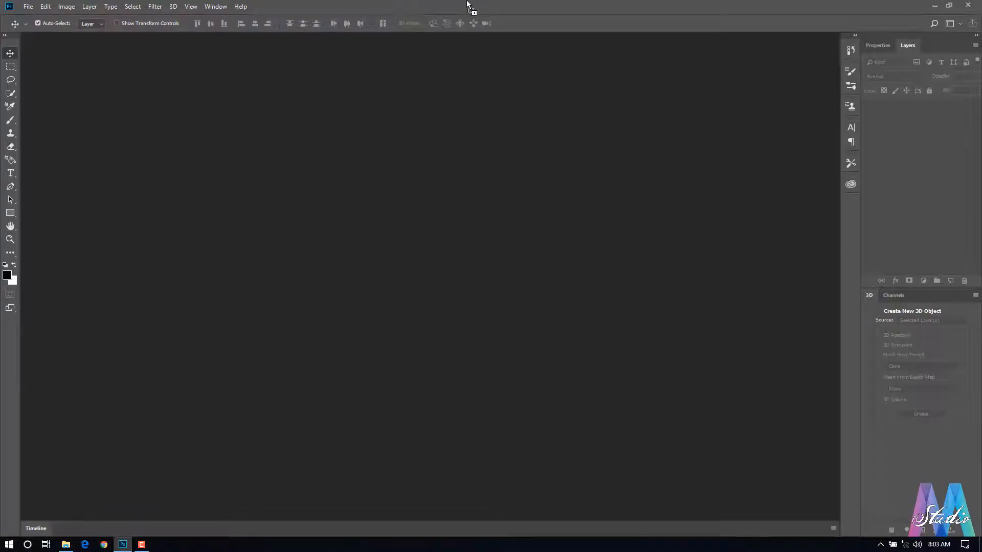
{"action": "left_click_drag", "start_coordinate": [467, 5], "coordinate": [467, 5]}
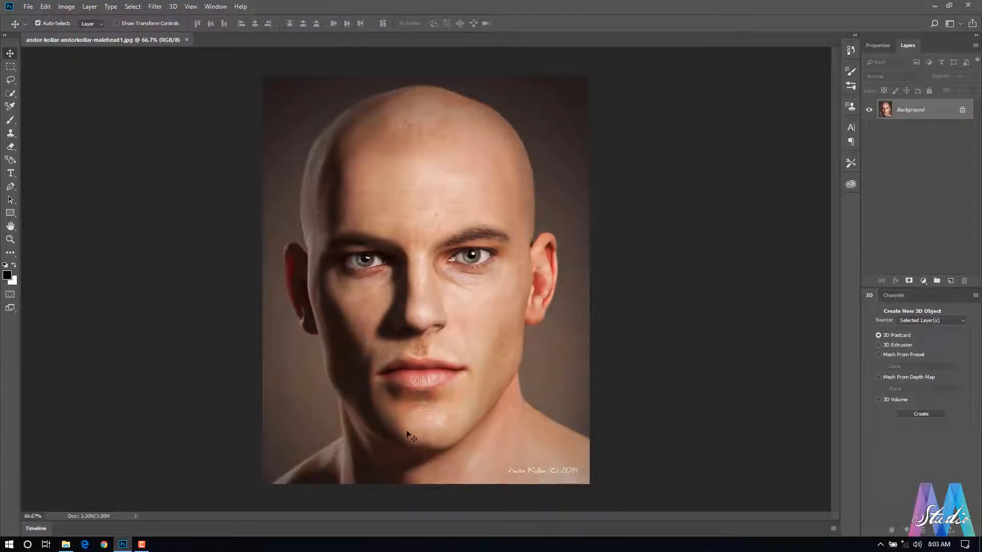
{"action": "left_click", "coordinate": [428, 378], "text": "ctrl"}
{"action": "left_click", "coordinate": [428, 379]}
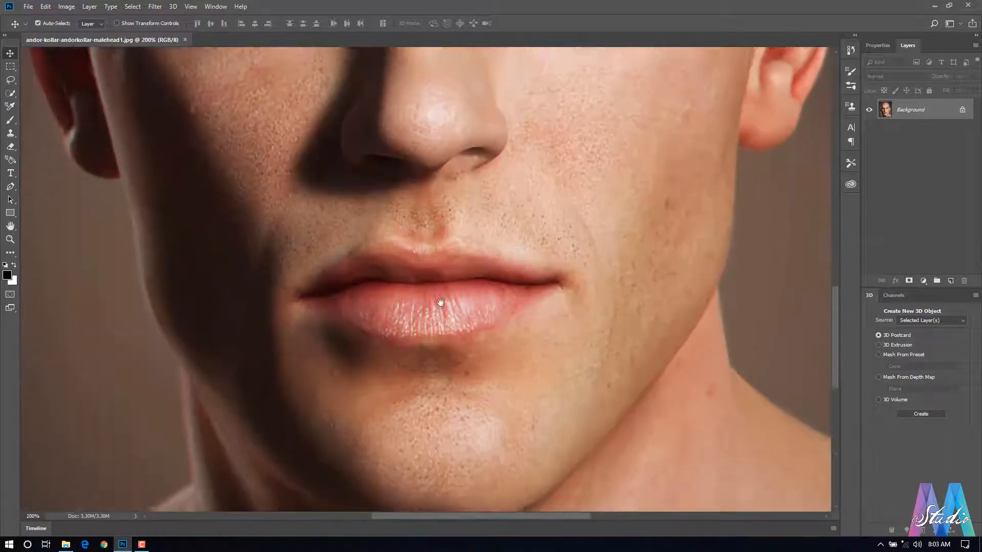
{"action": "scroll", "coordinate": [414, 309], "scroll_direction": "down", "scroll_amount": 2}
{"action": "left_click", "coordinate": [414, 310], "text": "alt"}
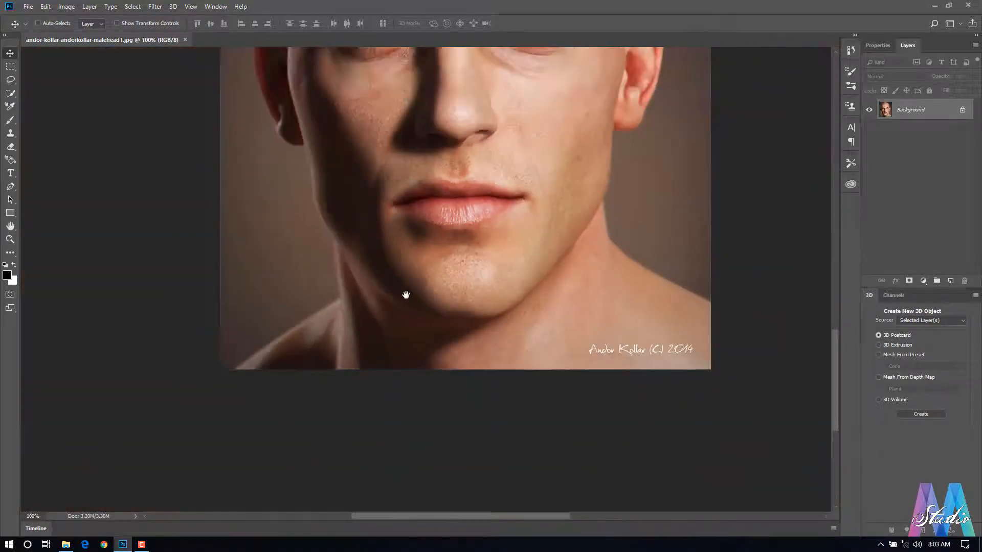
{"action": "left_click_drag", "start_coordinate": [405, 303], "coordinate": [421, 403]}
{"action": "left_click", "coordinate": [395, 250], "text": "alt"}
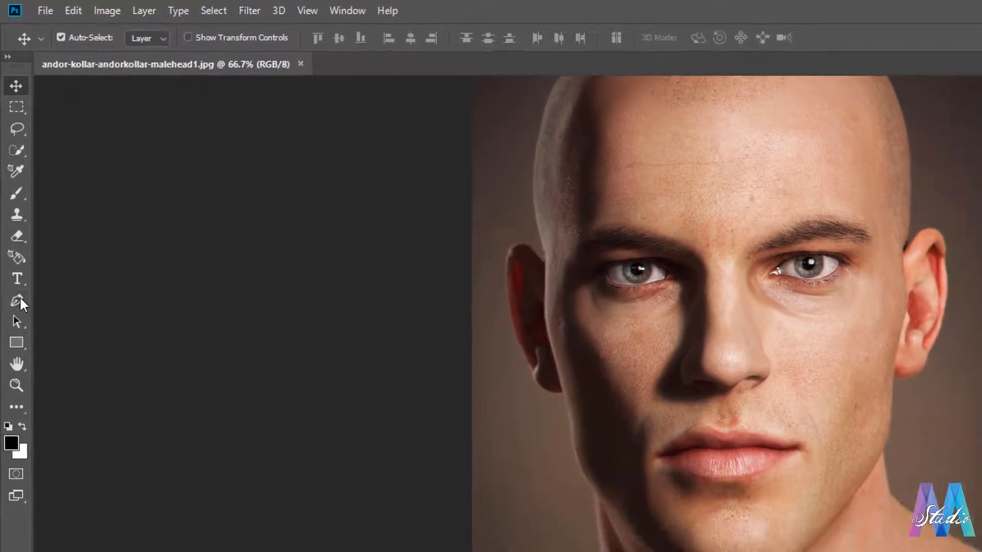
Start a Pen tool path at the image's lower edge and trace the shadowed shoulder up to the base of the neck.
{"action": "left_click", "coordinate": [17, 301]}
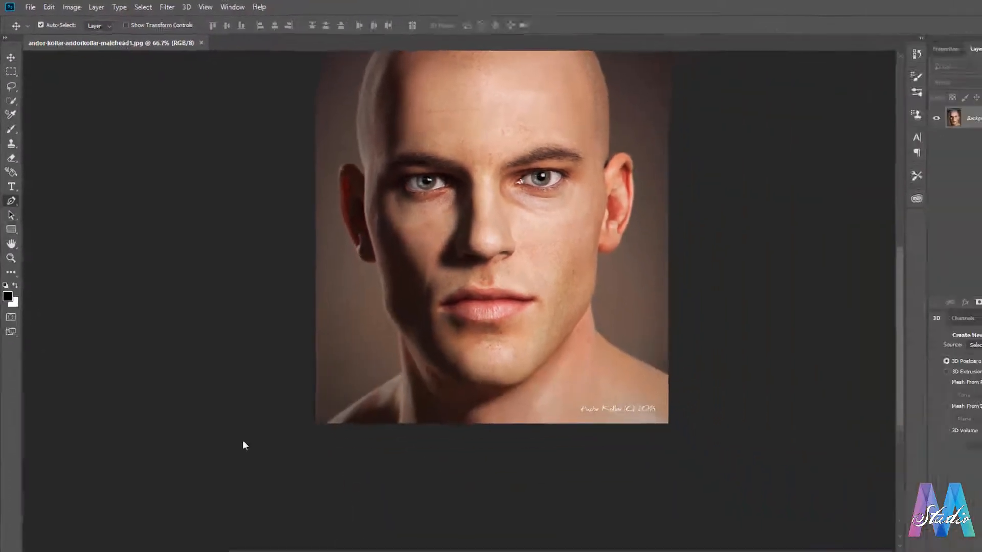
{"action": "left_click", "coordinate": [353, 366], "text": "ctrl"}
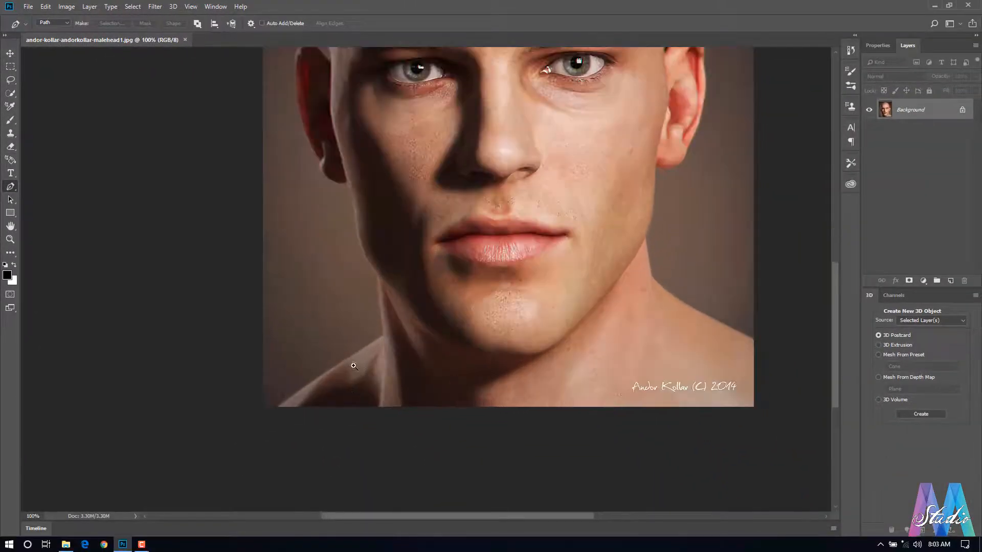
{"action": "left_click", "coordinate": [353, 366], "text": "ctrl"}
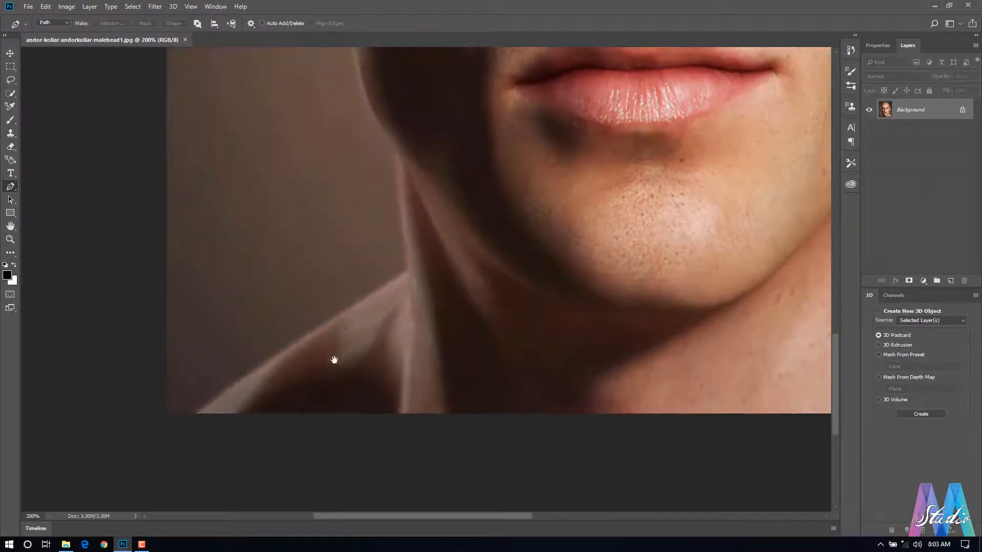
{"action": "left_click", "coordinate": [194, 412]}
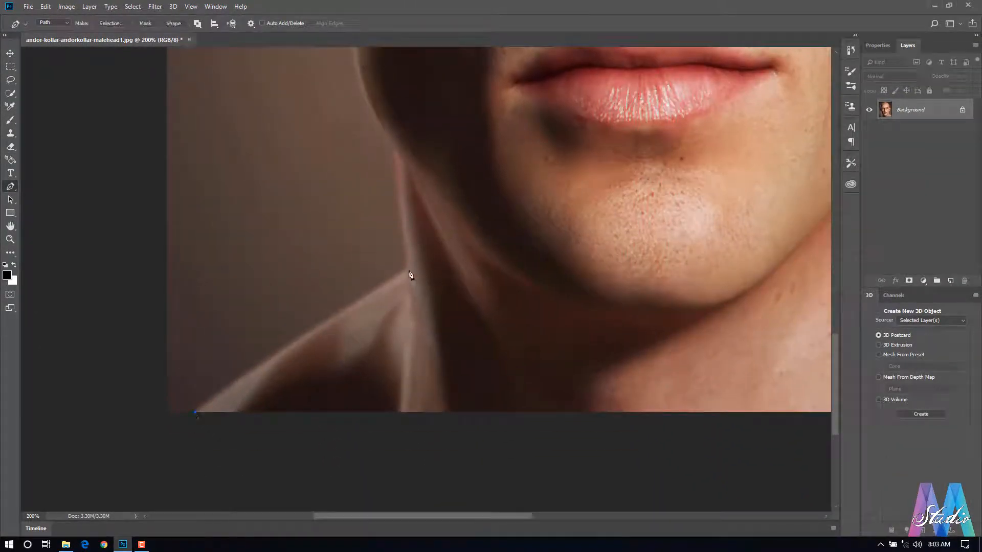
{"action": "left_click_drag", "start_coordinate": [409, 270], "coordinate": [436, 252]}
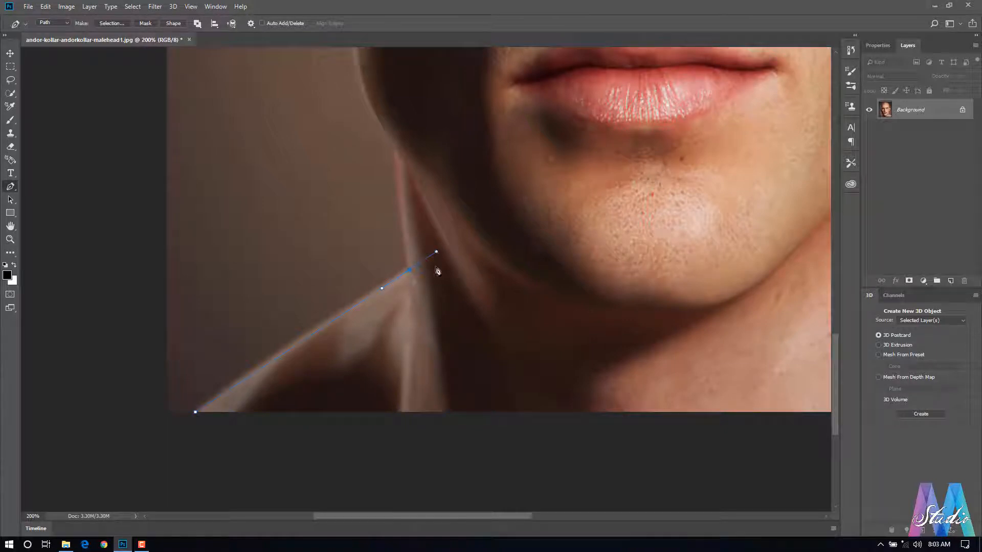
{"action": "left_click", "coordinate": [410, 270], "text": "alt"}
Continue the path up the neck and along the shadowed jawline to the earlobe.
{"action": "scroll", "coordinate": [485, 189], "scroll_direction": "up", "scroll_amount": 5}
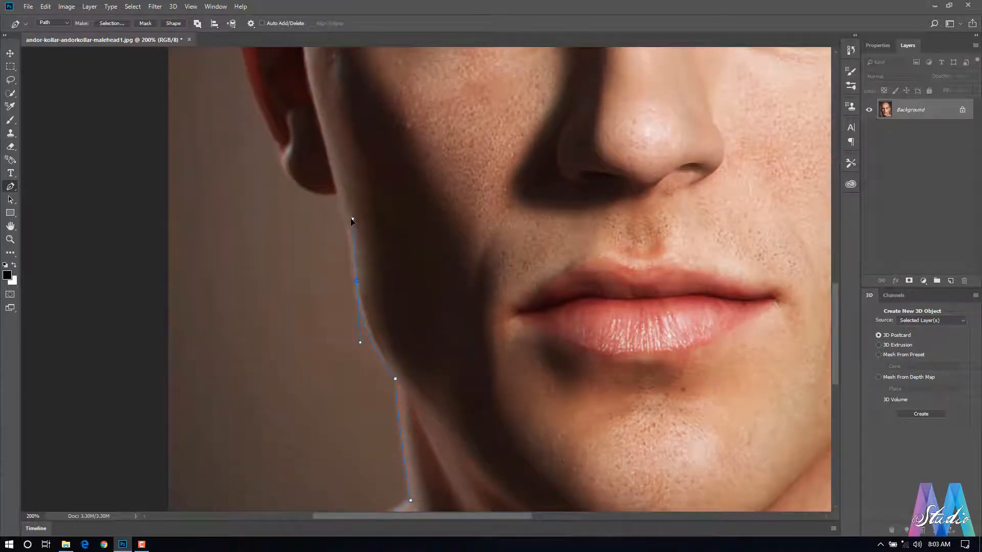
{"action": "left_click", "coordinate": [356, 281], "text": "alt"}
{"action": "scroll", "coordinate": [460, 307], "scroll_direction": "up", "scroll_amount": 3}
{"action": "scroll", "coordinate": [460, 307], "scroll_direction": "left", "scroll_amount": 2}
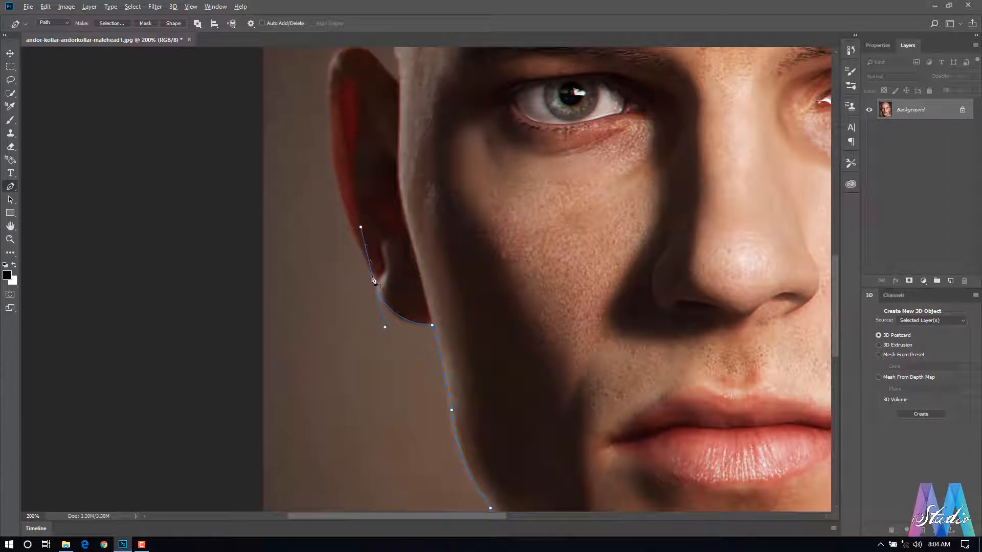
Trace the path around the outer edge of the shadowed ear up to where it meets the head.
{"action": "left_click_drag", "start_coordinate": [448, 352], "coordinate": [449, 355]}
{"action": "scroll", "coordinate": [449, 355], "scroll_direction": "up", "scroll_amount": 5}
{"action": "scroll", "coordinate": [449, 355], "scroll_direction": "left", "scroll_amount": 1}
{"action": "left_click", "coordinate": [385, 325]}
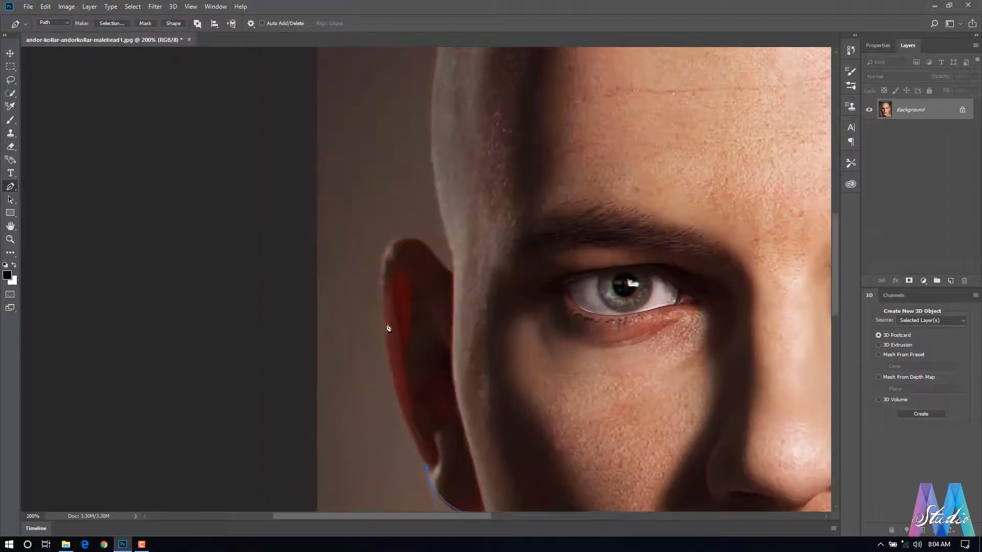
{"action": "left_click", "coordinate": [382, 257]}
{"action": "left_click", "coordinate": [385, 326], "text": "alt"}
{"action": "left_click_drag", "start_coordinate": [400, 241], "coordinate": [440, 232]}
{"action": "left_click", "coordinate": [401, 241], "text": "alt"}
{"action": "left_click_drag", "start_coordinate": [427, 248], "coordinate": [432, 253]}
{"action": "left_click", "coordinate": [427, 248], "text": "alt"}
{"action": "left_click", "coordinate": [452, 276]}
Trace the shadowed side of the head with curved path segments from the ear up to the crown.
{"action": "left_click_drag", "start_coordinate": [453, 276], "coordinate": [401, 379]}
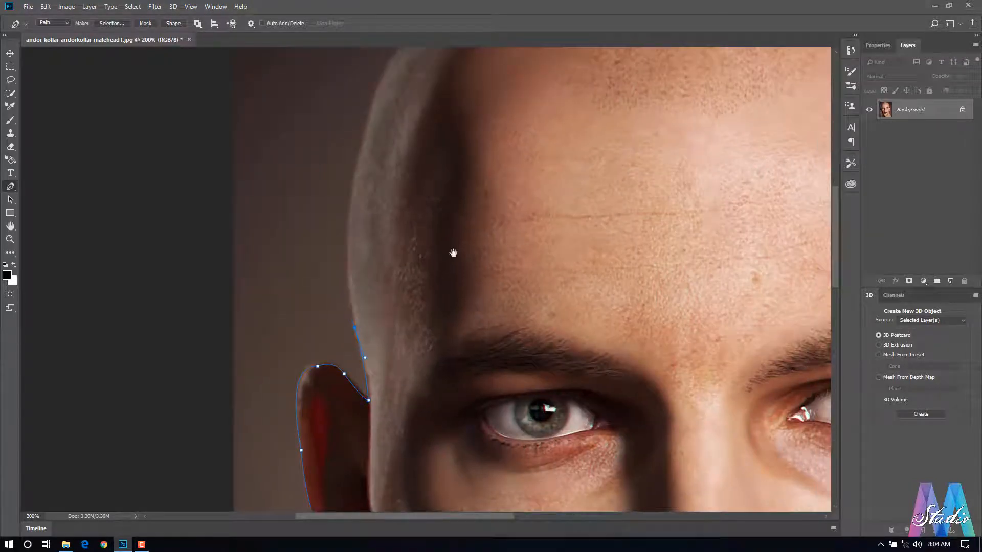
{"action": "left_click_drag", "start_coordinate": [452, 254], "coordinate": [376, 390]}
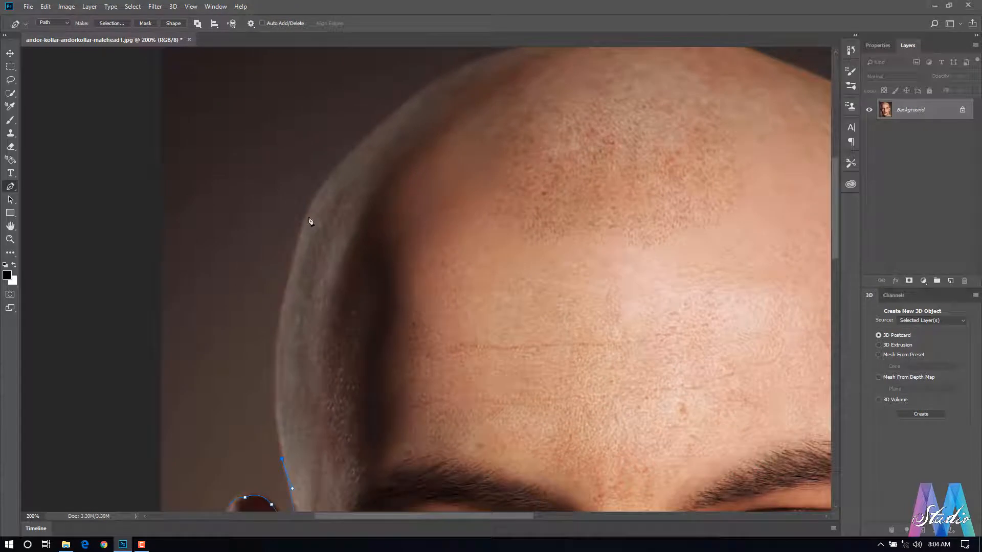
{"action": "left_click_drag", "start_coordinate": [341, 192], "coordinate": [350, 150]}
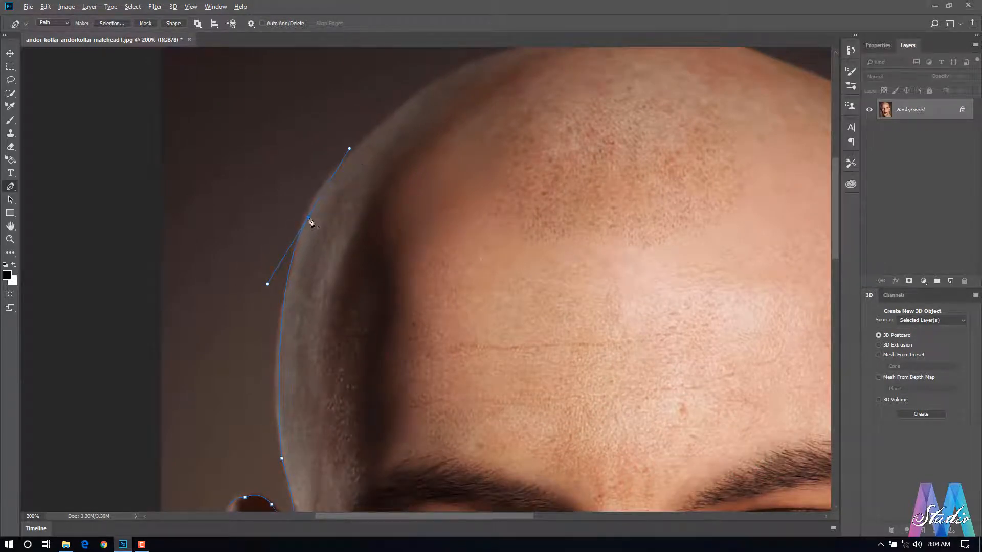
{"action": "left_click_drag", "start_coordinate": [414, 247], "coordinate": [318, 324]}
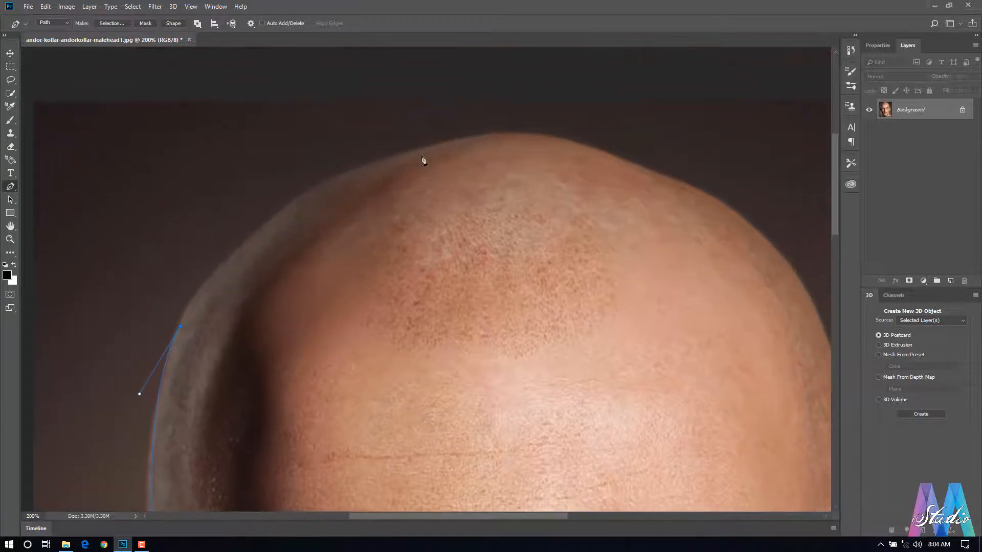
{"action": "left_click_drag", "start_coordinate": [421, 149], "coordinate": [577, 127]}
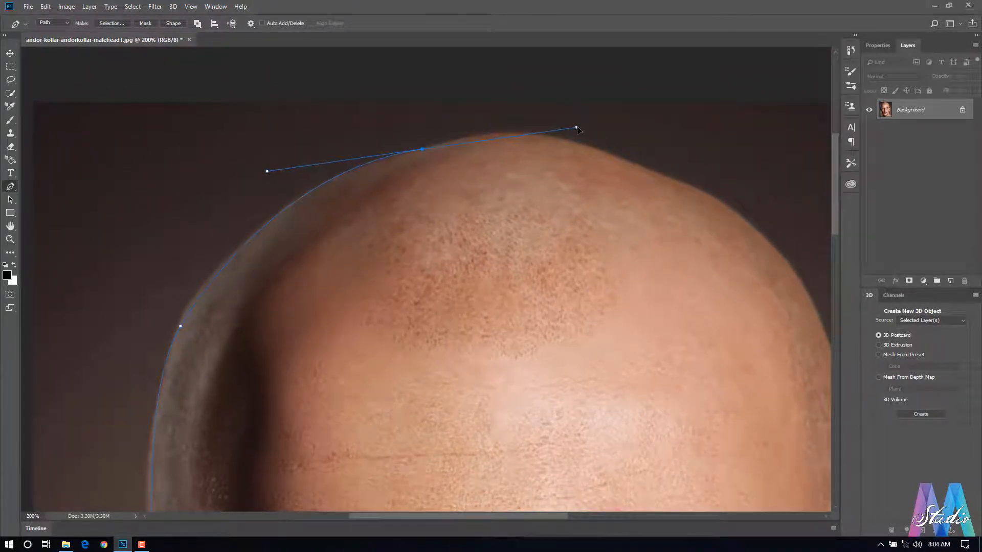
{"action": "left_click", "coordinate": [422, 149], "text": "alt"}
Extend the path over the top of the head and partway down the lit side.
{"action": "left_click_drag", "start_coordinate": [554, 189], "coordinate": [355, 184]}
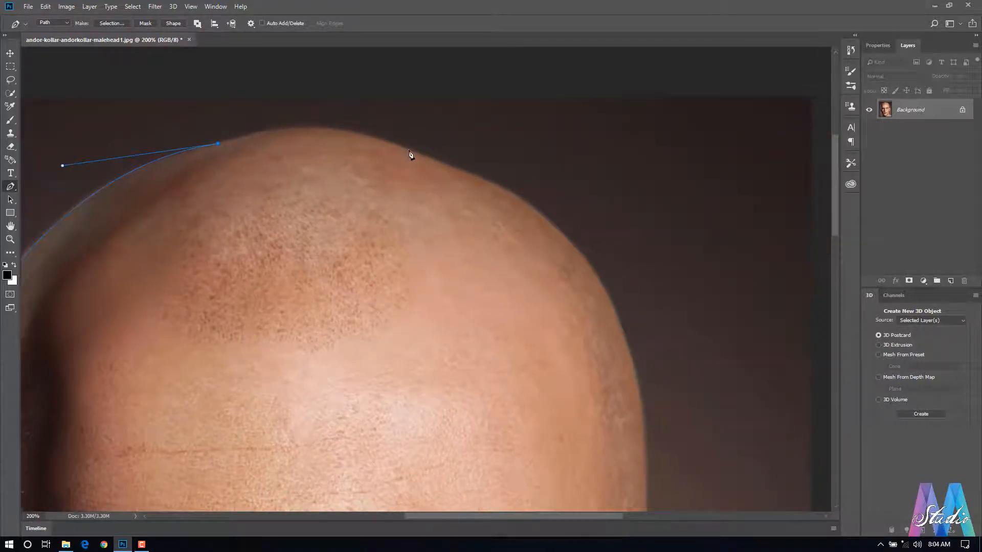
{"action": "left_click_drag", "start_coordinate": [408, 149], "coordinate": [361, 165]}
{"action": "left_click_drag", "start_coordinate": [433, 160], "coordinate": [466, 194]}
{"action": "left_click", "coordinate": [437, 164]}
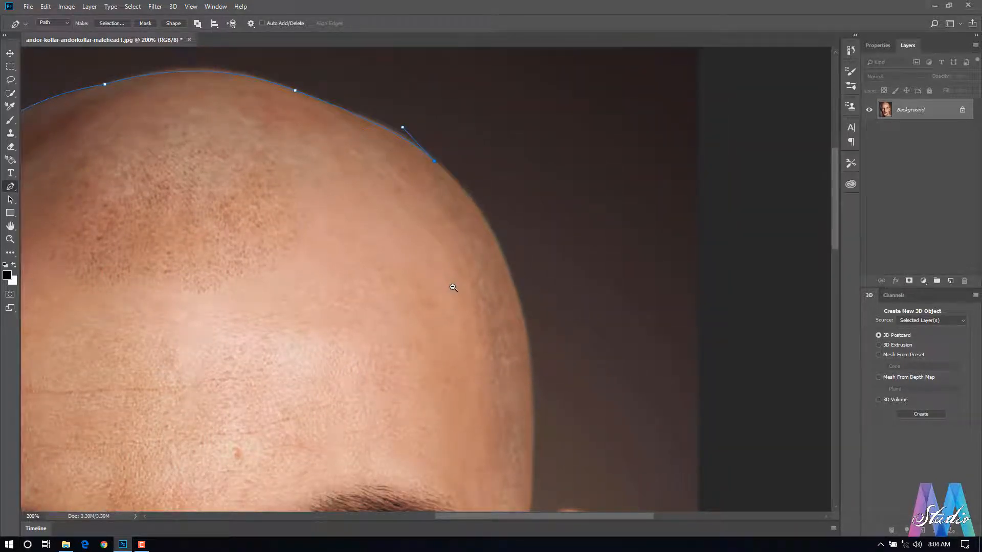
Trace the path down the lit side of the head to where it meets the top of the ear.
{"action": "left_click_drag", "start_coordinate": [450, 322], "coordinate": [399, 201]}
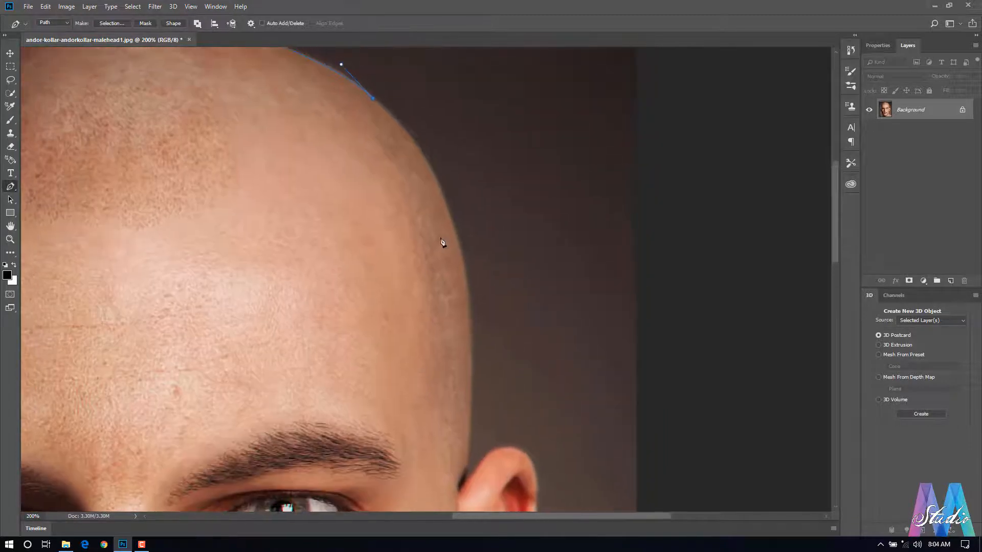
{"action": "left_click", "coordinate": [468, 283]}
{"action": "key", "text": "ctrl+z"}
{"action": "left_click_drag", "start_coordinate": [471, 362], "coordinate": [474, 384]}
{"action": "left_click_drag", "start_coordinate": [487, 344], "coordinate": [477, 253]}
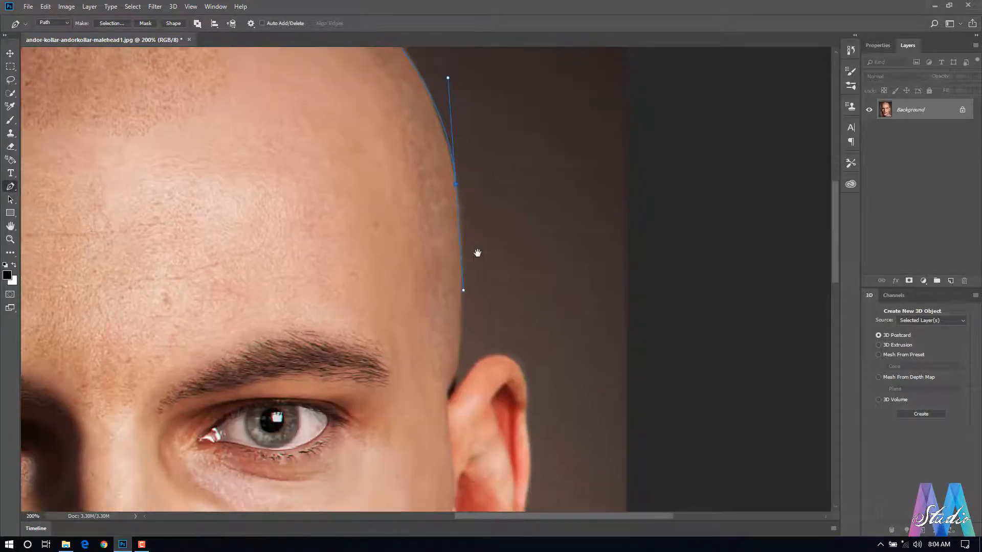
{"action": "left_click", "coordinate": [454, 390]}
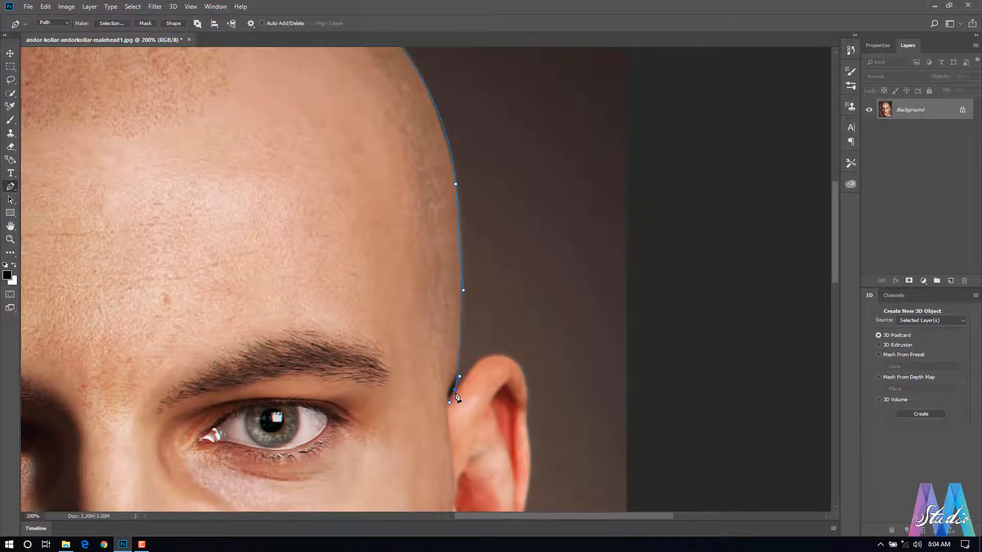
{"action": "key", "text": "super"}
{"action": "key", "text": "Escape"}
Trace the path over the top of the lit-side ear and down its outer edge with curved segments.
{"action": "left_click_drag", "start_coordinate": [450, 379], "coordinate": [423, 322]}
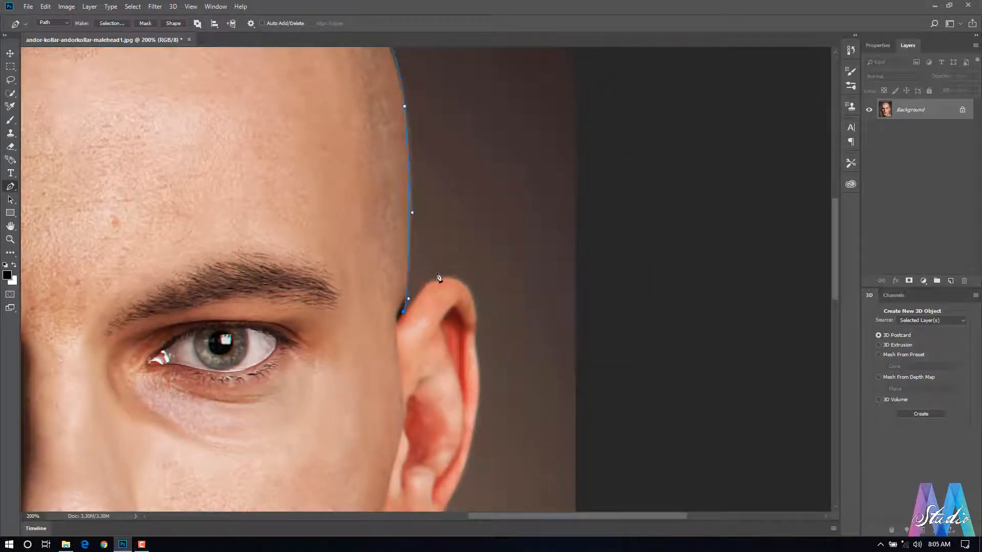
{"action": "left_click_drag", "start_coordinate": [458, 281], "coordinate": [470, 291]}
{"action": "left_click", "coordinate": [459, 282], "text": "alt"}
{"action": "scroll", "coordinate": [499, 289], "scroll_direction": "down", "scroll_amount": 3}
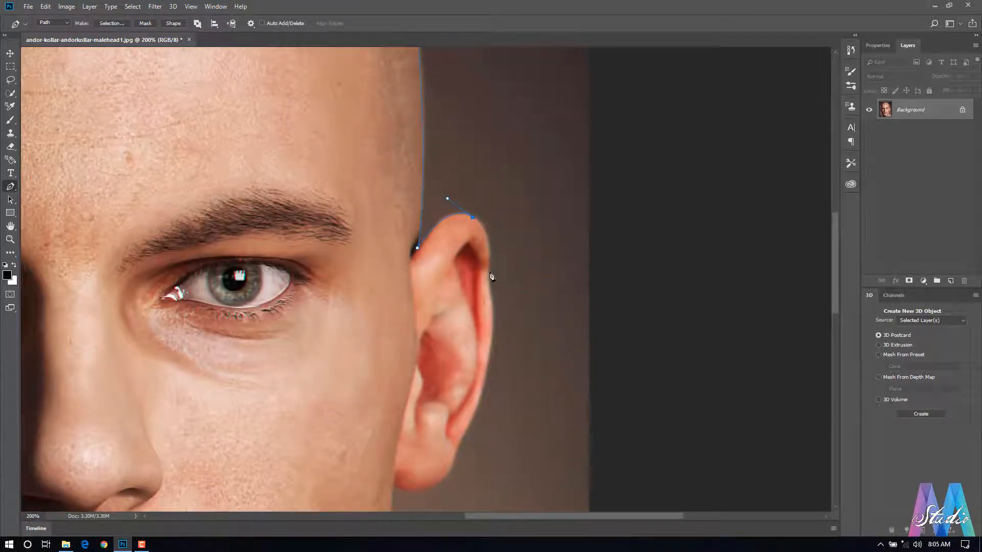
{"action": "left_click_drag", "start_coordinate": [485, 302], "coordinate": [486, 308]}
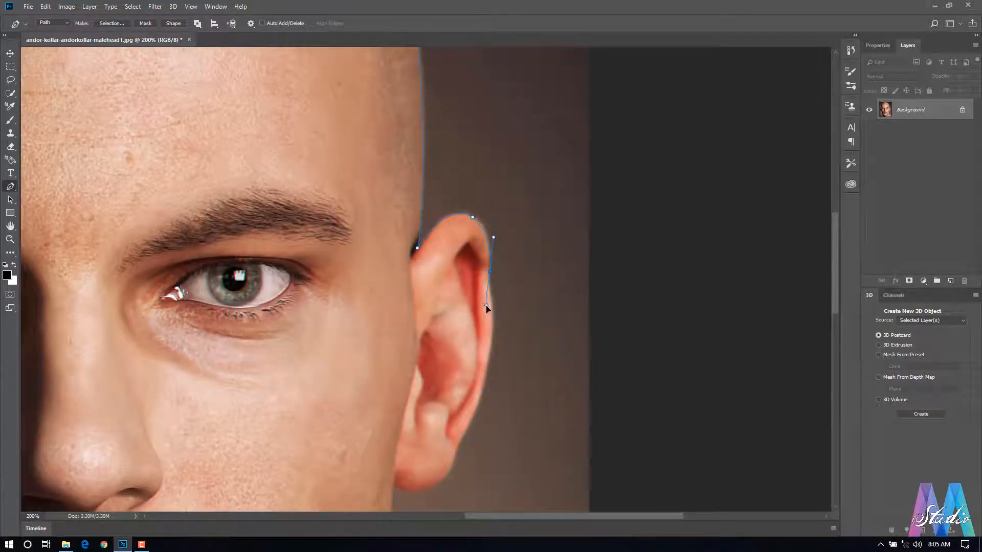
{"action": "left_click", "coordinate": [490, 274], "text": "alt"}
{"action": "scroll", "coordinate": [511, 293], "scroll_direction": "down", "scroll_amount": 2}
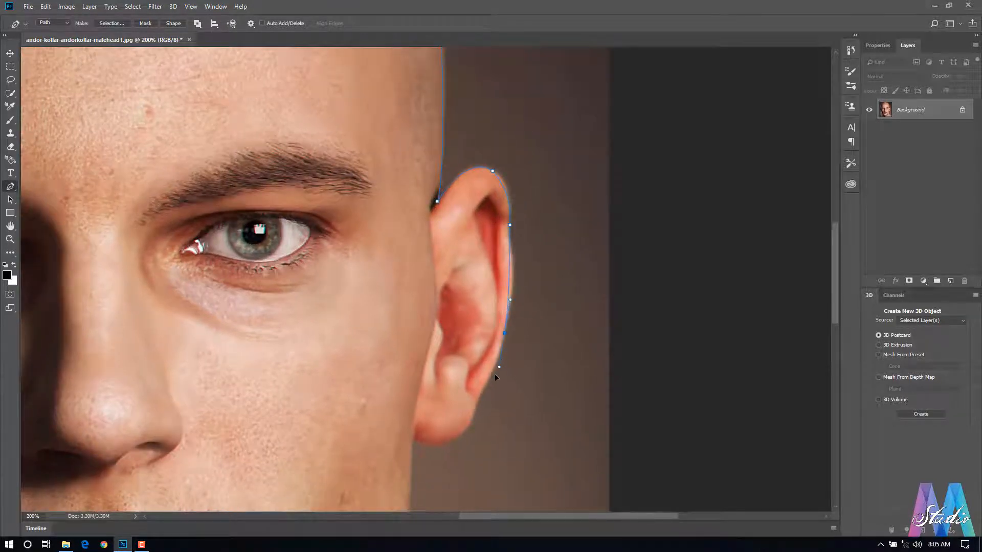
Continue the path around the earlobe and down the jaw to the corner where it meets the neck.
{"action": "left_click_drag", "start_coordinate": [494, 376], "coordinate": [491, 378]}
{"action": "scroll", "coordinate": [505, 340], "scroll_direction": "down", "scroll_amount": 4}
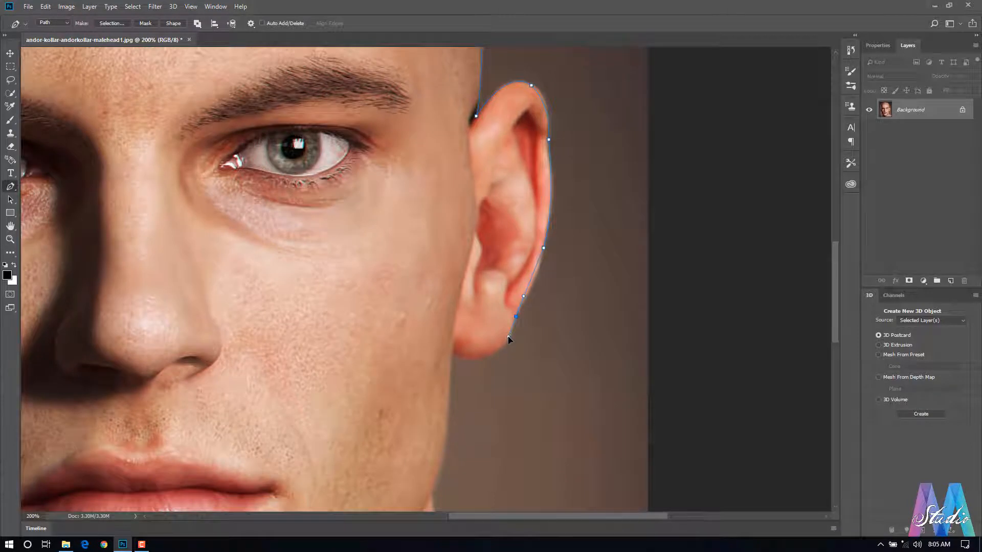
{"action": "left_click", "coordinate": [516, 317], "text": "alt"}
{"action": "scroll", "coordinate": [455, 364], "scroll_direction": "down", "scroll_amount": 3}
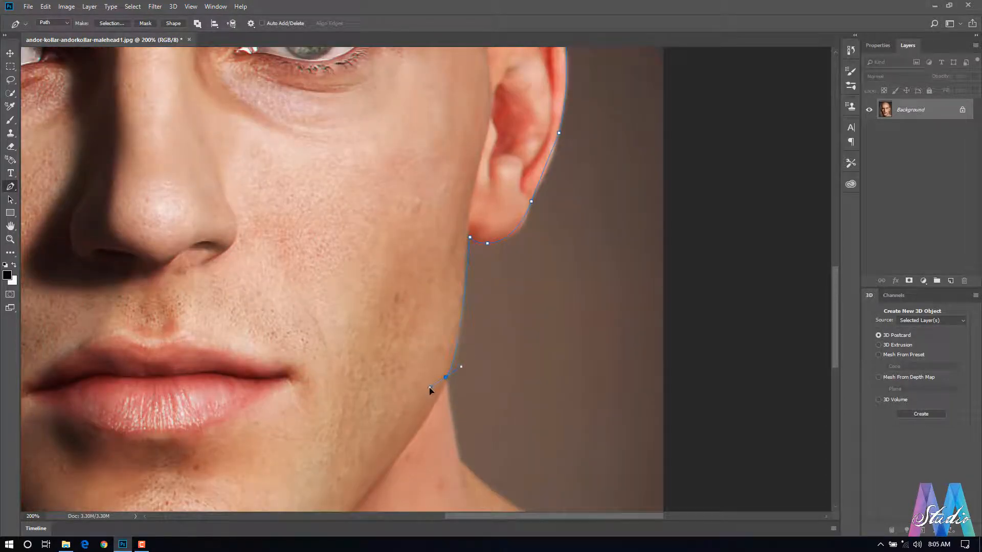
{"action": "left_click", "coordinate": [446, 377], "text": "alt"}
Trace the path down the lit side of the neck and along the shoulder to the photo's edge.
{"action": "scroll", "coordinate": [478, 367], "scroll_direction": "down", "scroll_amount": 3}
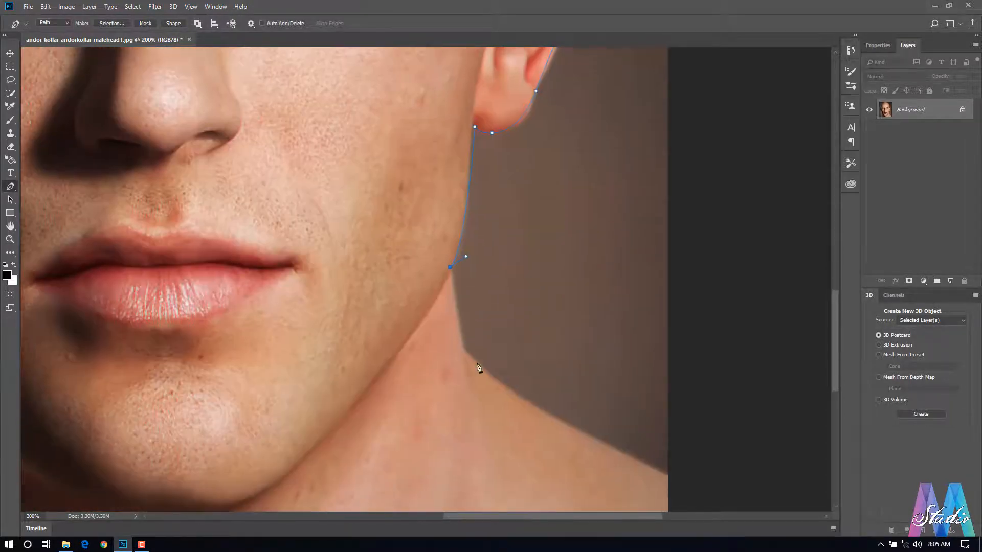
{"action": "left_click", "coordinate": [464, 350]}
{"action": "left_click_drag", "start_coordinate": [497, 393], "coordinate": [418, 322]}
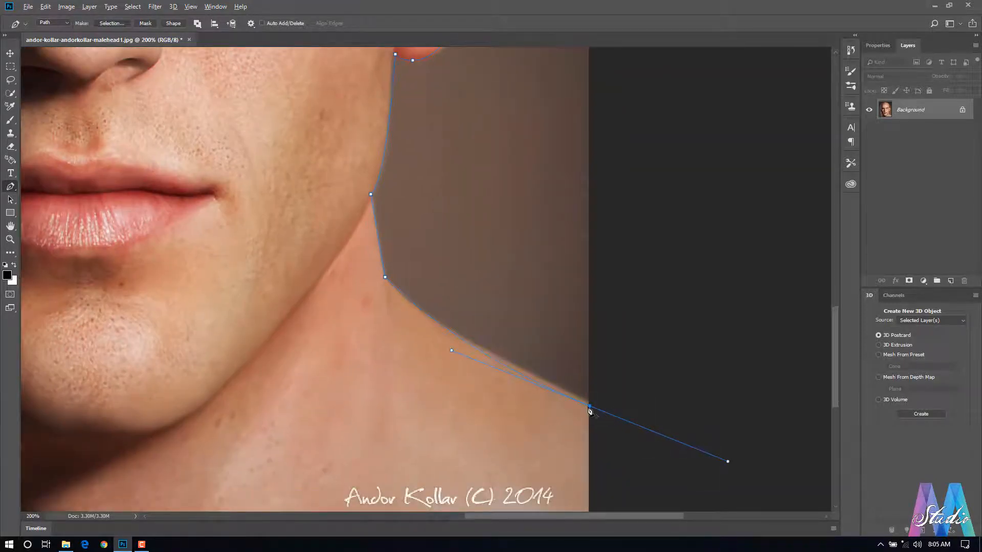
Run the path down to the photo's lower corner and close it along the bottom edge at the starting point.
{"action": "left_click_drag", "start_coordinate": [570, 446], "coordinate": [571, 339]}
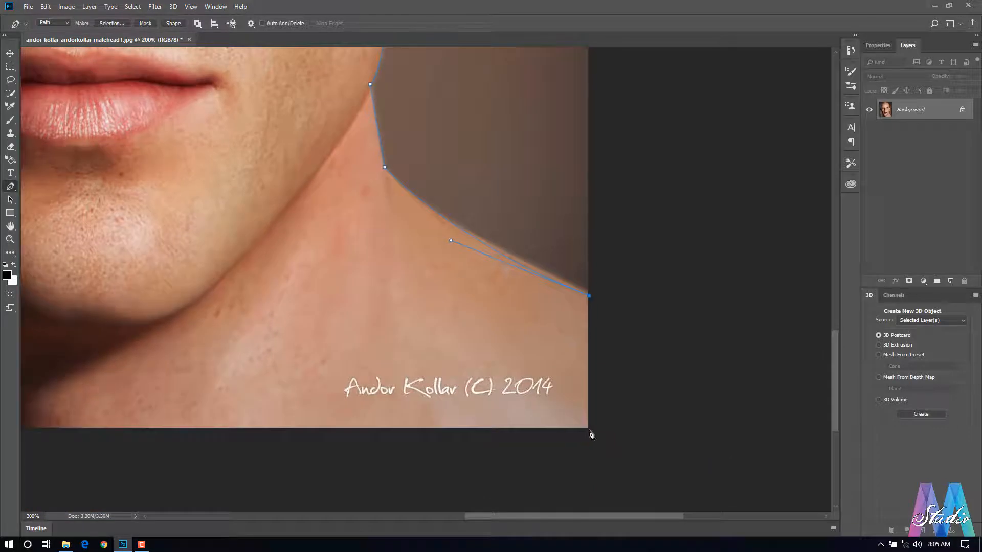
{"action": "left_click", "coordinate": [588, 428]}
{"action": "left_click_drag", "start_coordinate": [523, 456], "coordinate": [613, 409]}
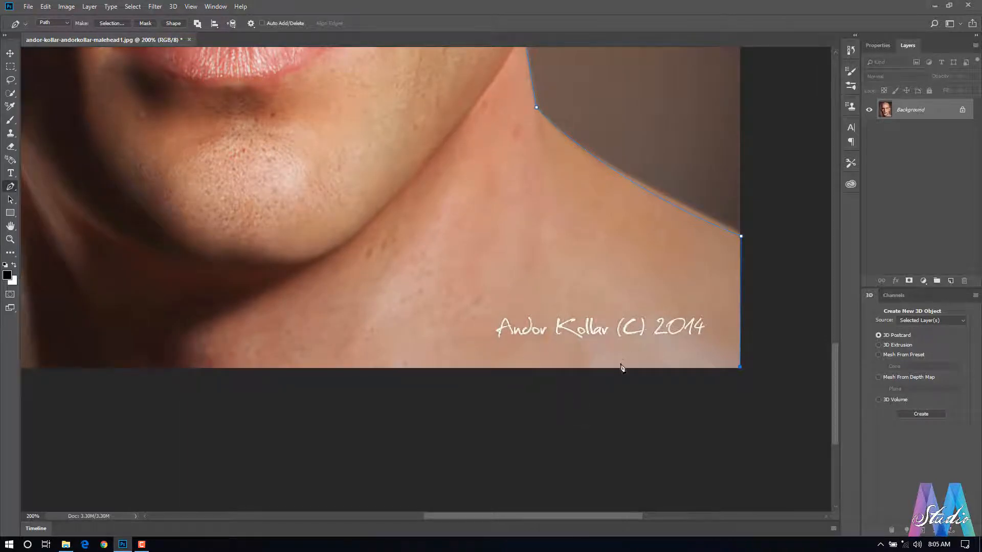
{"action": "left_click_drag", "start_coordinate": [622, 368], "coordinate": [646, 351]}
{"action": "left_click_drag", "start_coordinate": [605, 390], "coordinate": [549, 384]}
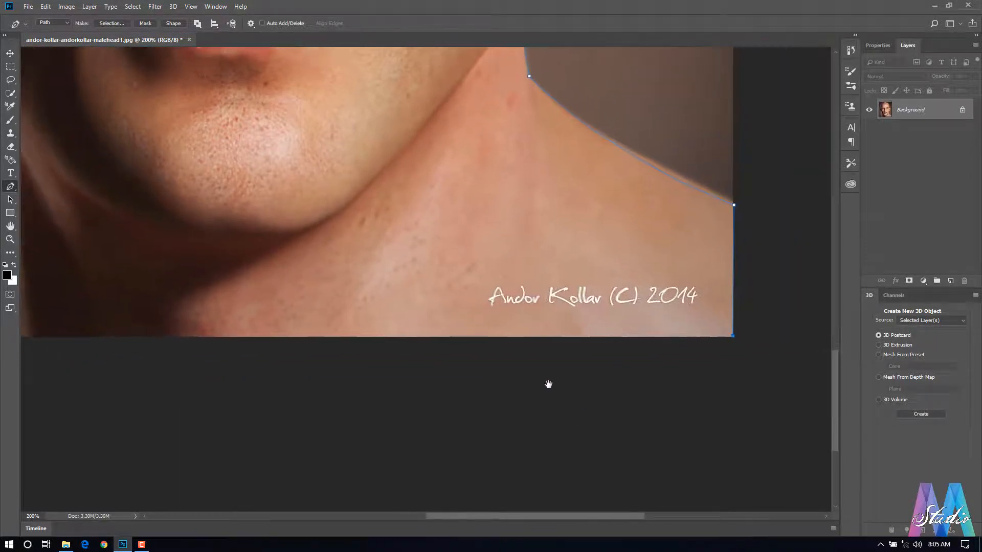
{"action": "left_click", "coordinate": [565, 371], "text": "alt"}
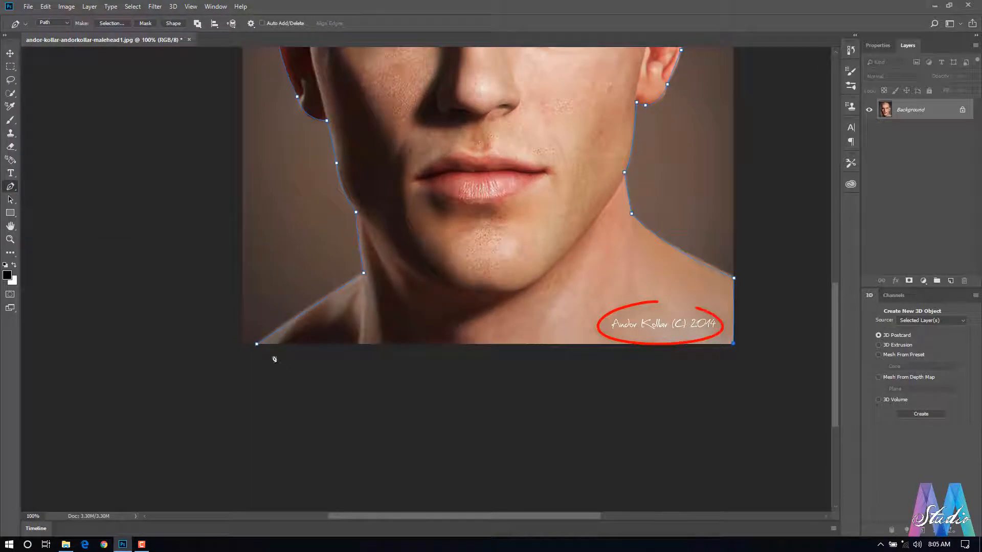
{"action": "left_click", "coordinate": [257, 346]}
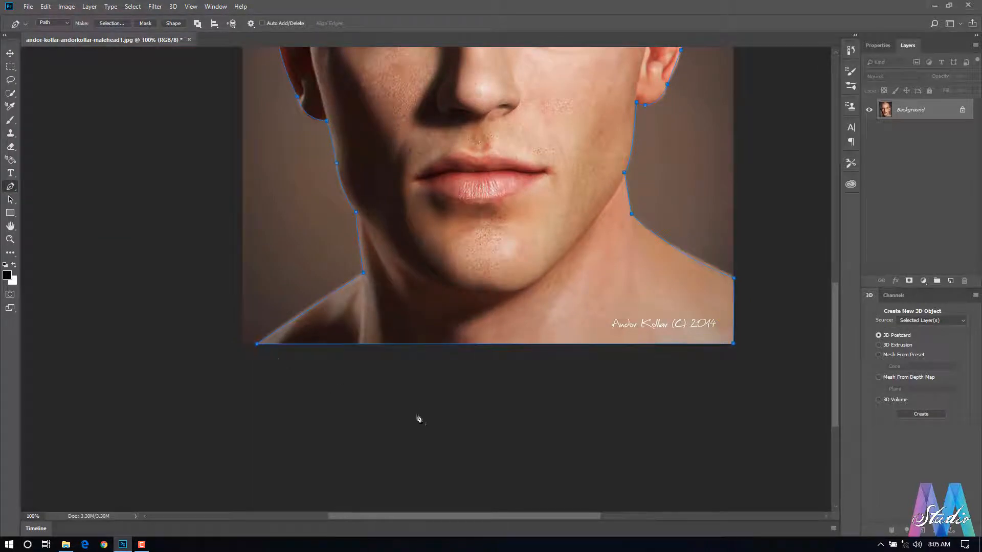
Convert the closed head path into a new anti-aliased selection with a 0-pixel feather radius.
{"action": "left_click", "coordinate": [402, 329], "text": "alt"}
{"action": "left_click", "coordinate": [450, 284], "text": "alt"}
{"action": "left_click_drag", "start_coordinate": [450, 285], "coordinate": [437, 351]}
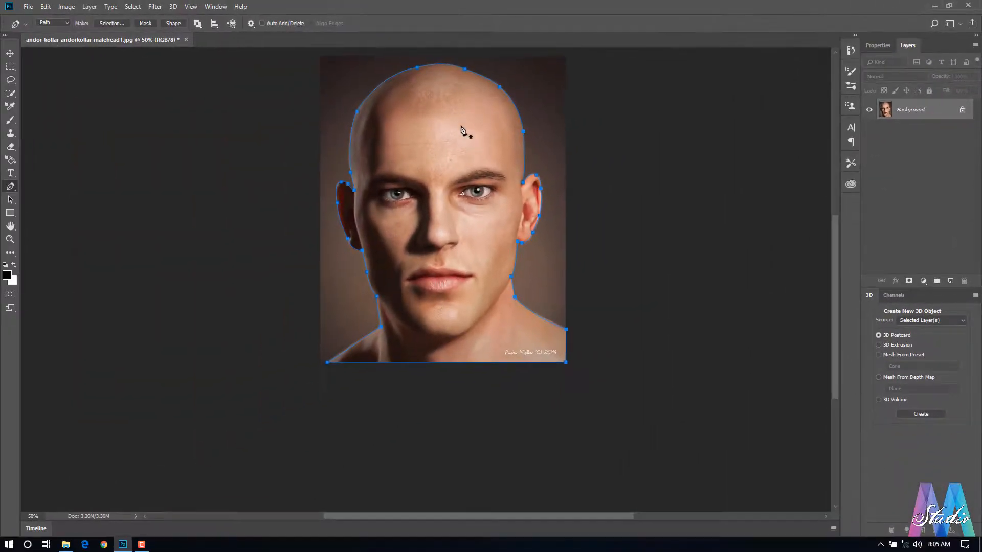
{"action": "right_click", "coordinate": [461, 111]}
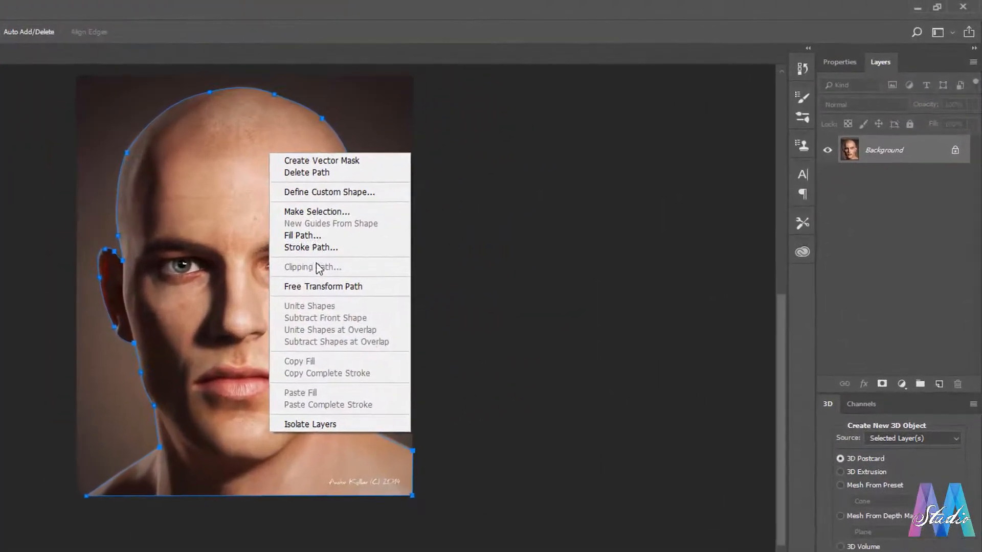
{"action": "left_click", "coordinate": [317, 212]}
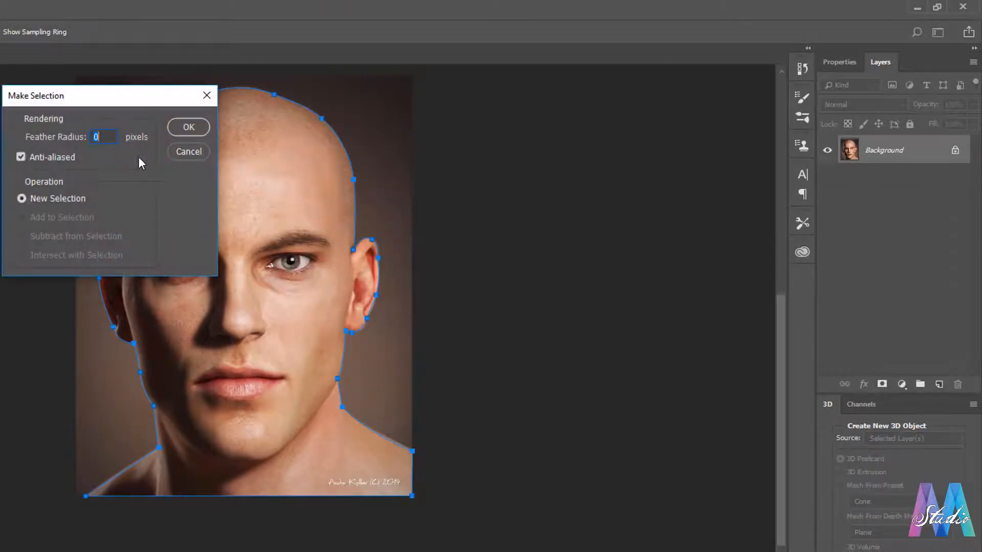
{"action": "left_click", "coordinate": [185, 130]}
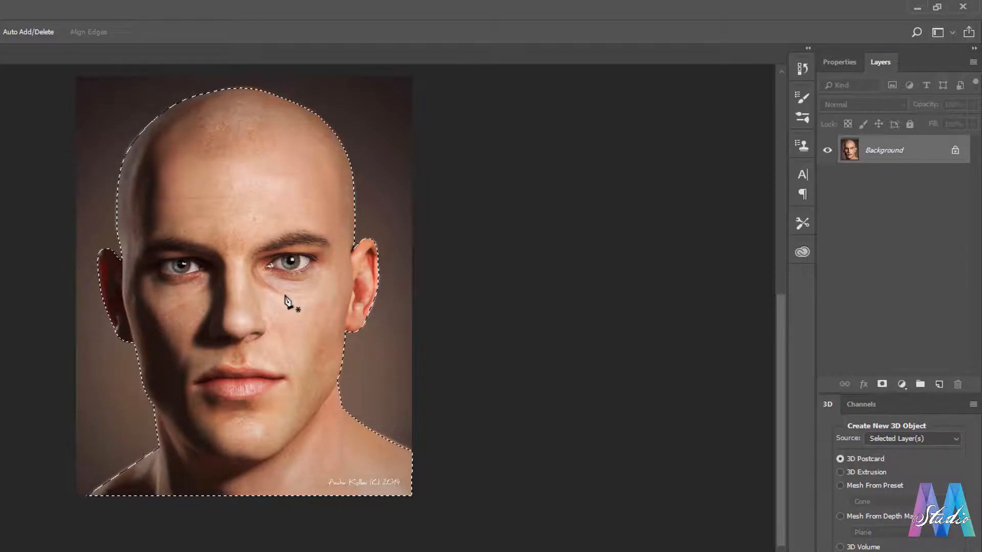
Copy the selected head to a new layer and check the cutout by temporarily hiding the Background layer.
{"action": "key", "text": "ctrl+j"}
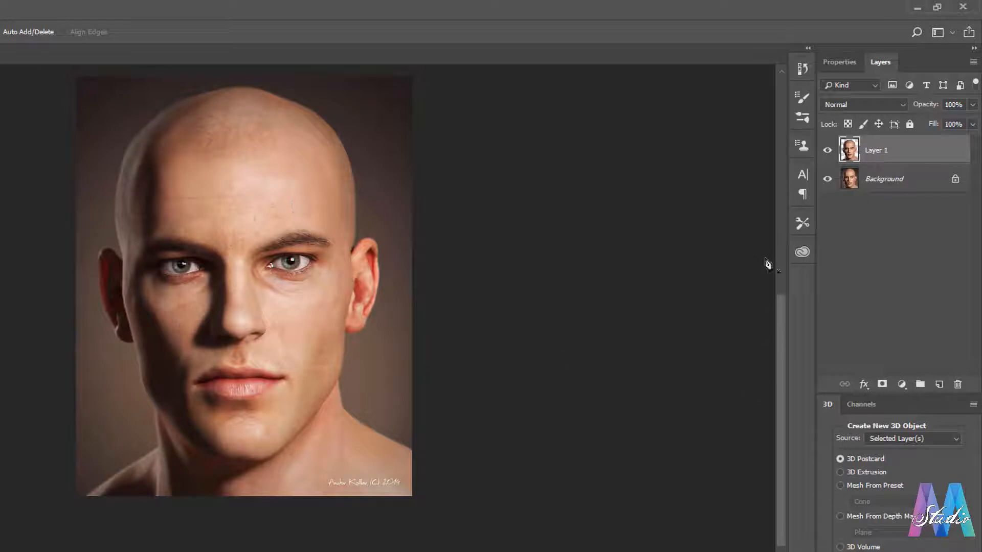
{"action": "left_click", "coordinate": [828, 179]}
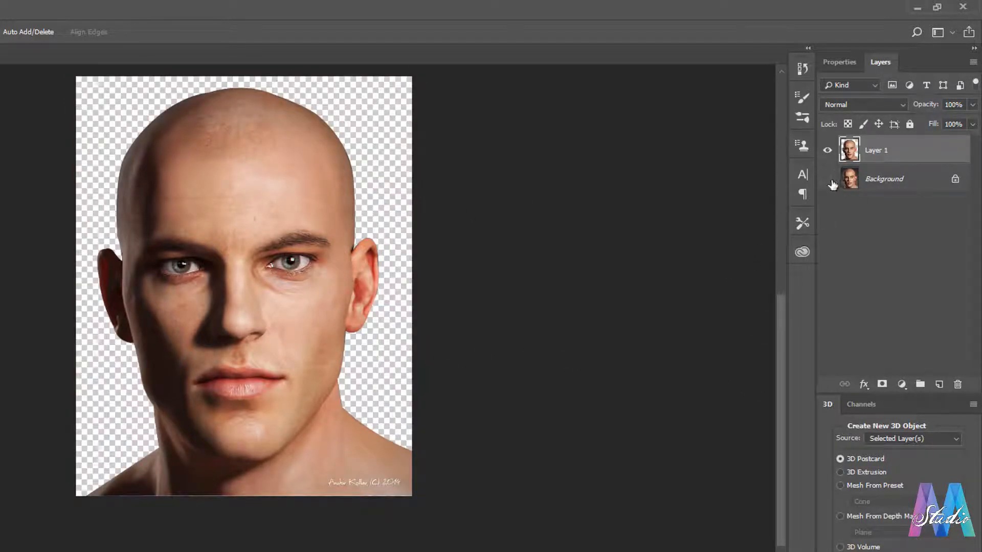
{"action": "left_click", "coordinate": [828, 180]}
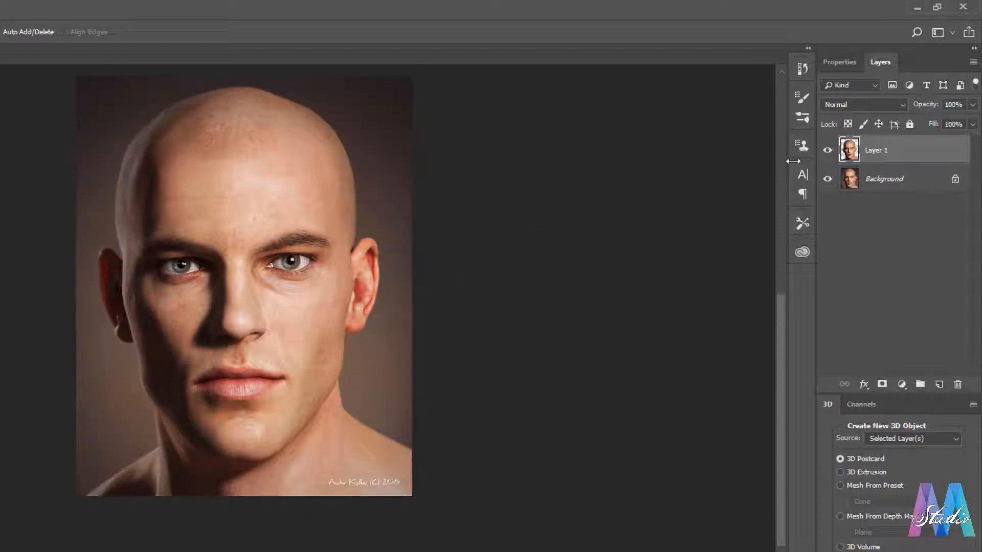
{"action": "left_click", "coordinate": [899, 183]}
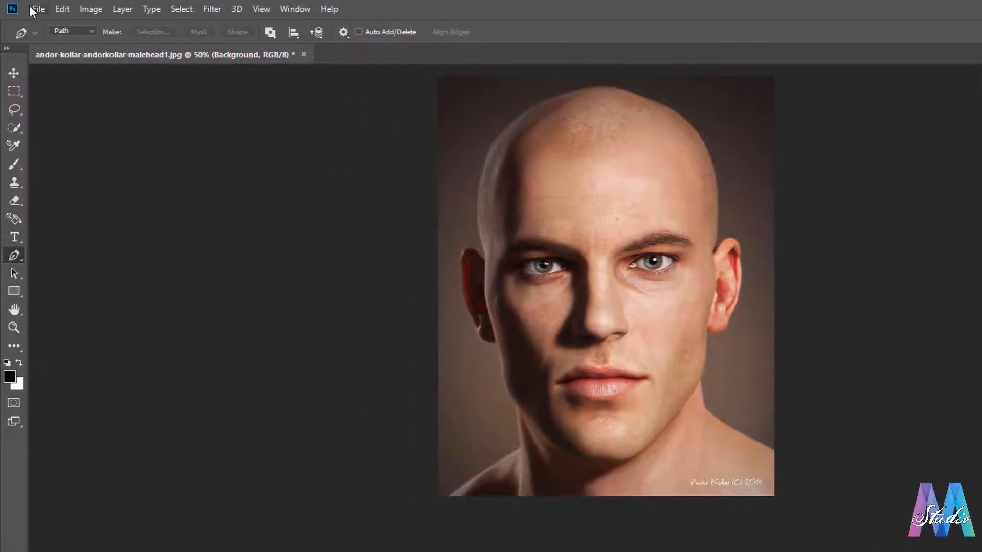
Create a new portrait A4 print document, 210 x 297 mm at 300 ppi, with RGB color and a white background.
{"action": "left_click", "coordinate": [38, 10]}
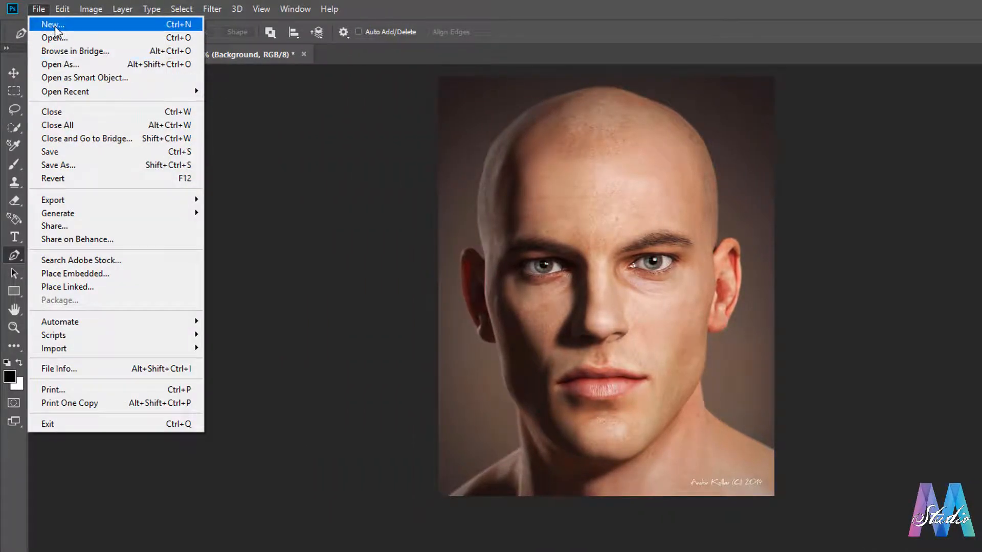
{"action": "left_click", "coordinate": [56, 29]}
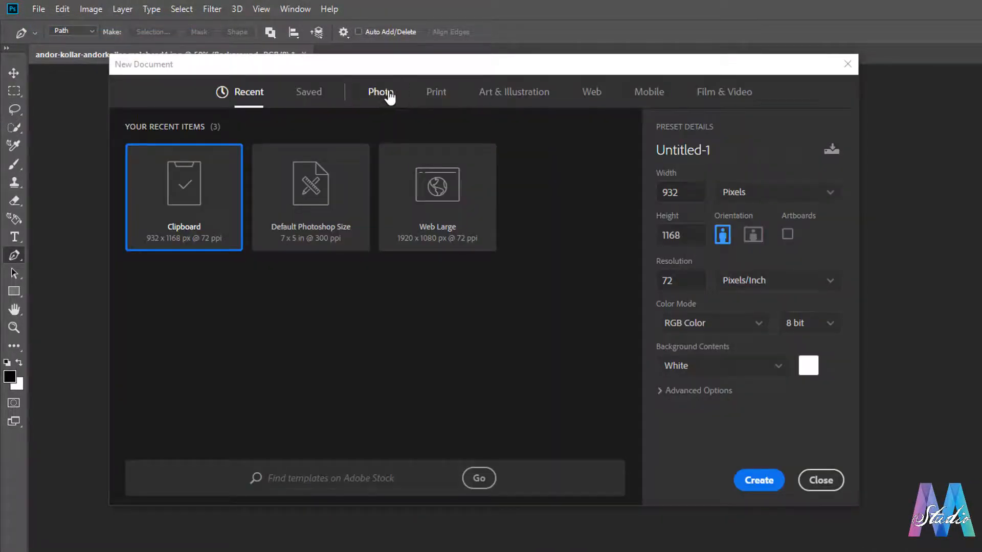
{"action": "left_click", "coordinate": [435, 96]}
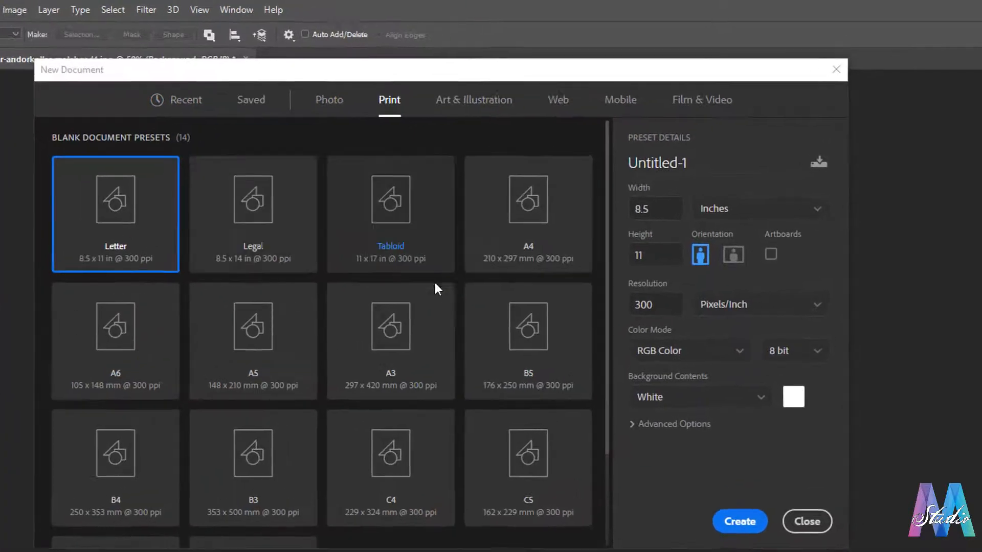
{"action": "left_click", "coordinate": [530, 220]}
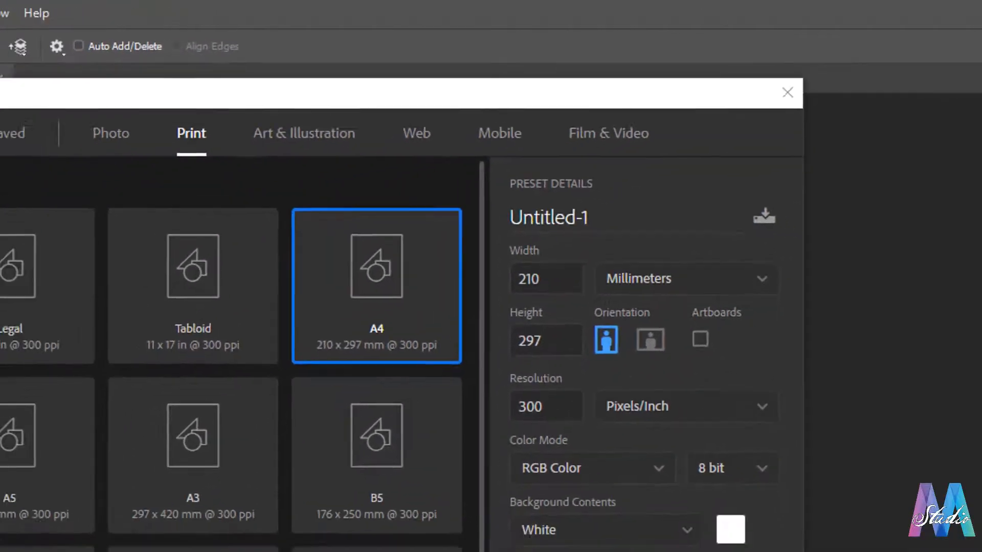
{"action": "left_click", "coordinate": [750, 508]}
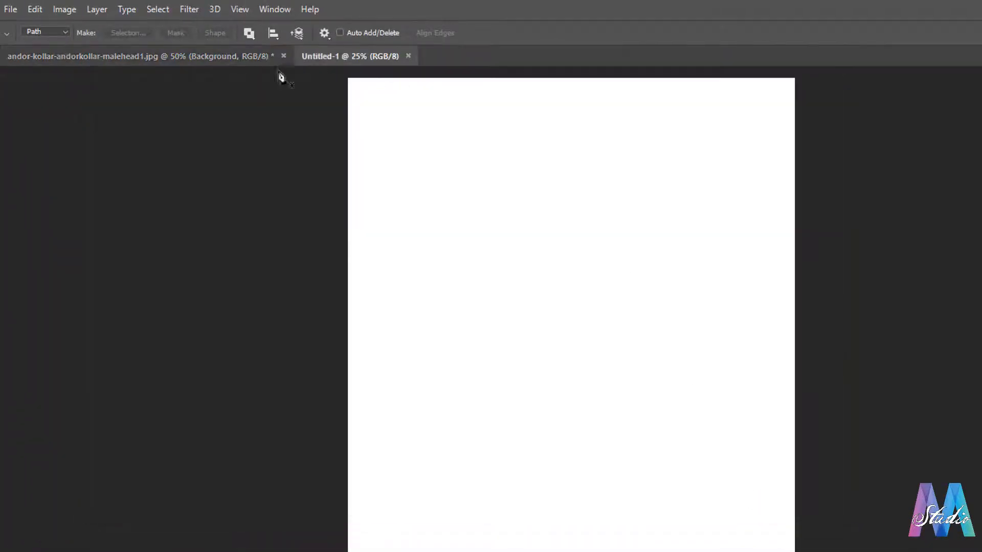
Copy the cut-out head layer into the middle of the blank A4 document and close the source photo without saving.
{"action": "left_click_drag", "start_coordinate": [246, 57], "coordinate": [263, 131]}
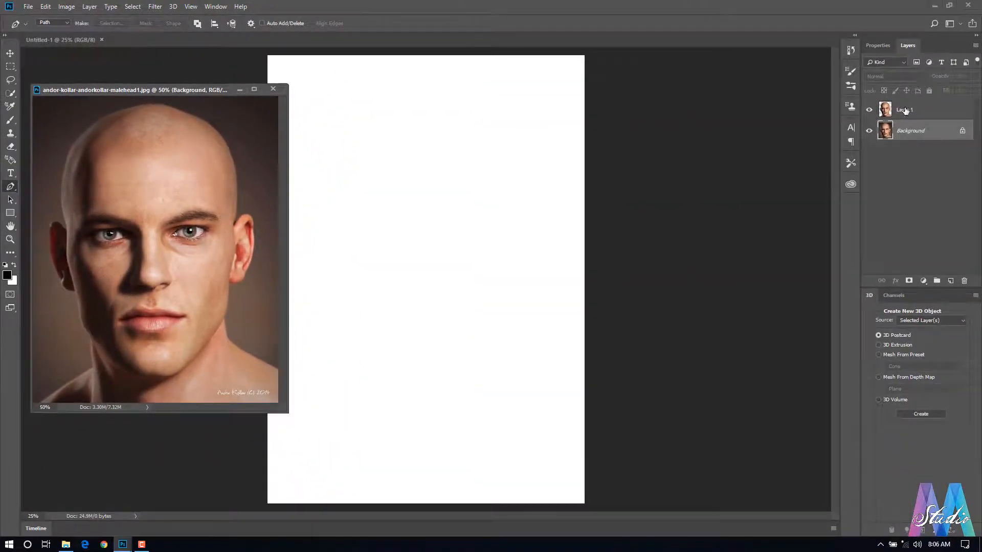
{"action": "left_click", "coordinate": [905, 111]}
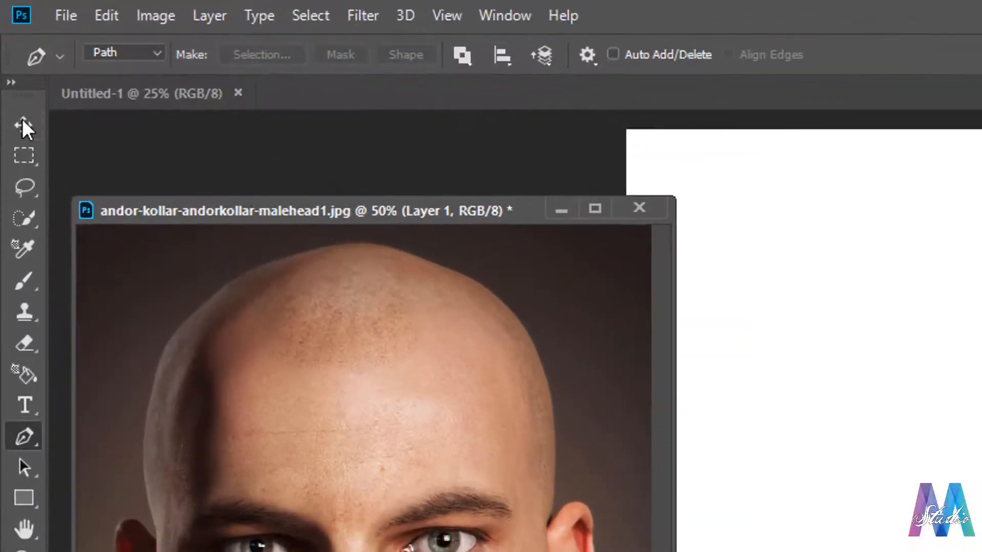
{"action": "left_click", "coordinate": [11, 52]}
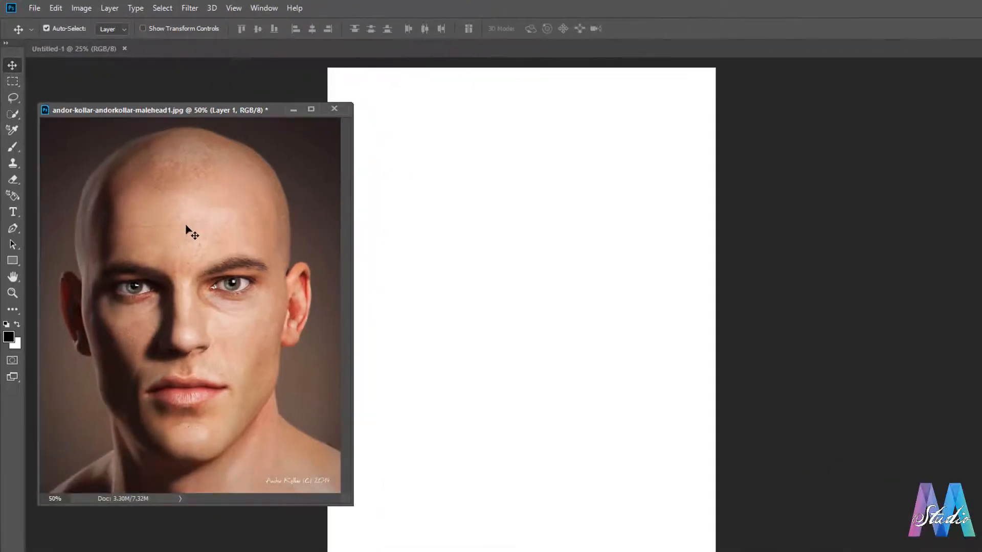
{"action": "left_click_drag", "start_coordinate": [253, 306], "coordinate": [663, 325]}
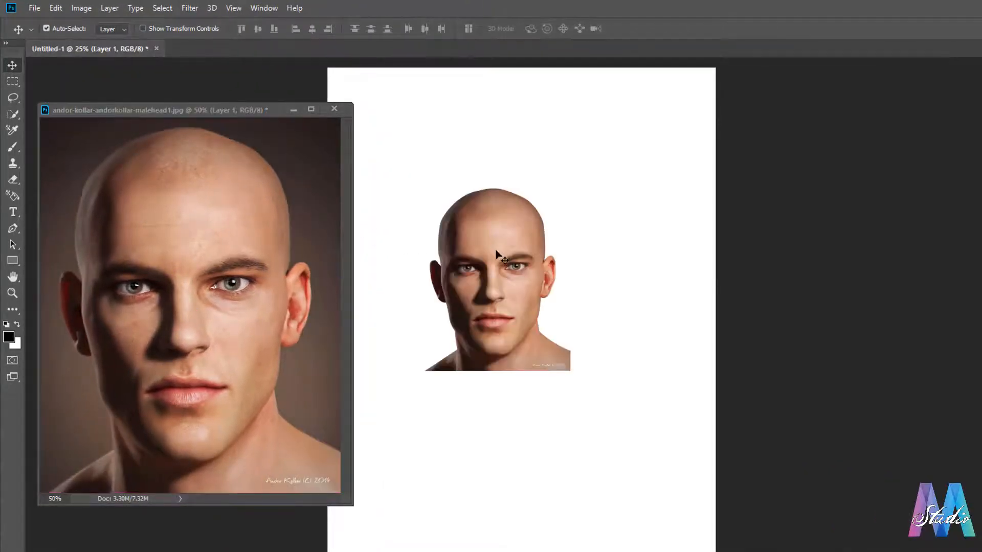
{"action": "left_click_drag", "start_coordinate": [499, 253], "coordinate": [523, 297]}
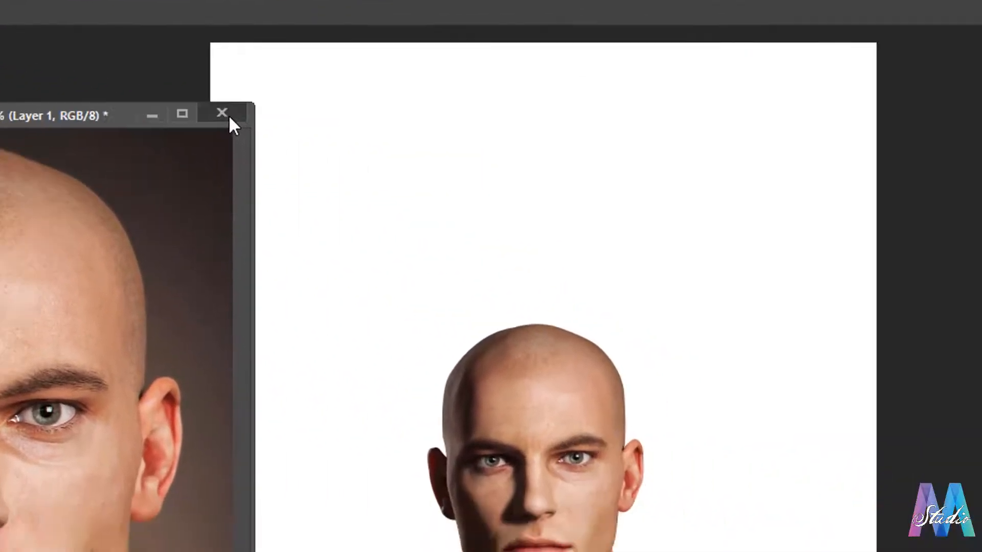
{"action": "left_click", "coordinate": [228, 114]}
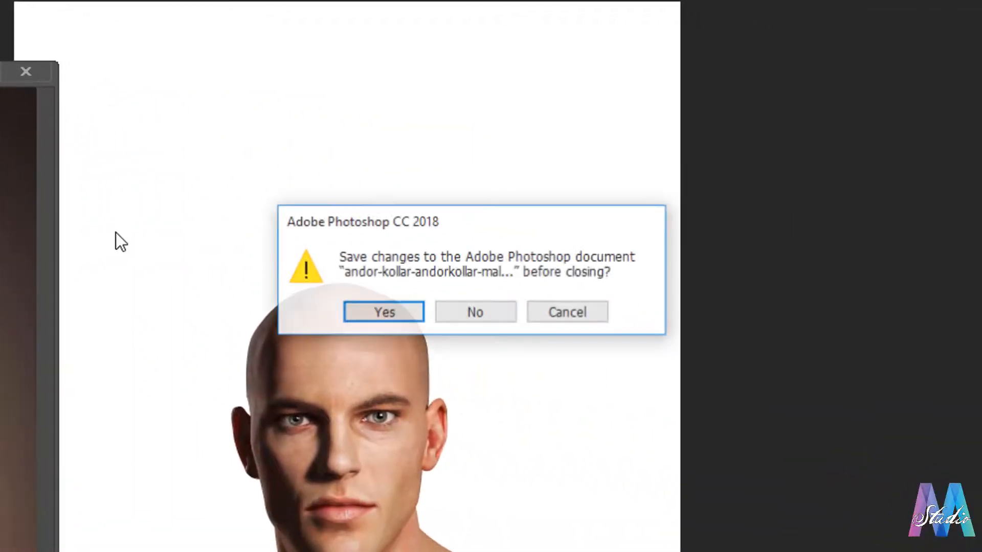
{"action": "left_click", "coordinate": [483, 317]}
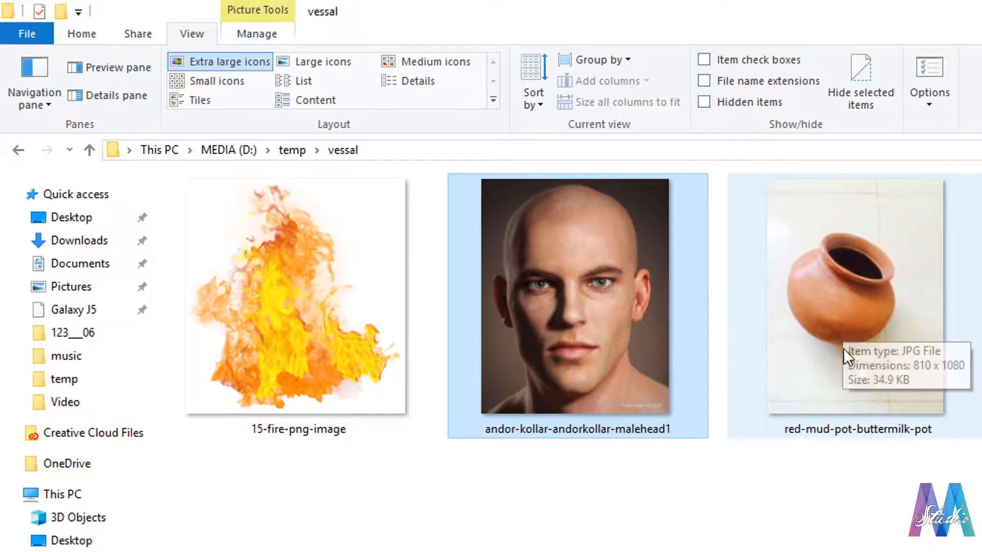
Place the red-mud-pot-buttermilk-pot image over the head, scaled to about 27%, and rasterize its layer.
{"action": "left_click", "coordinate": [850, 301]}
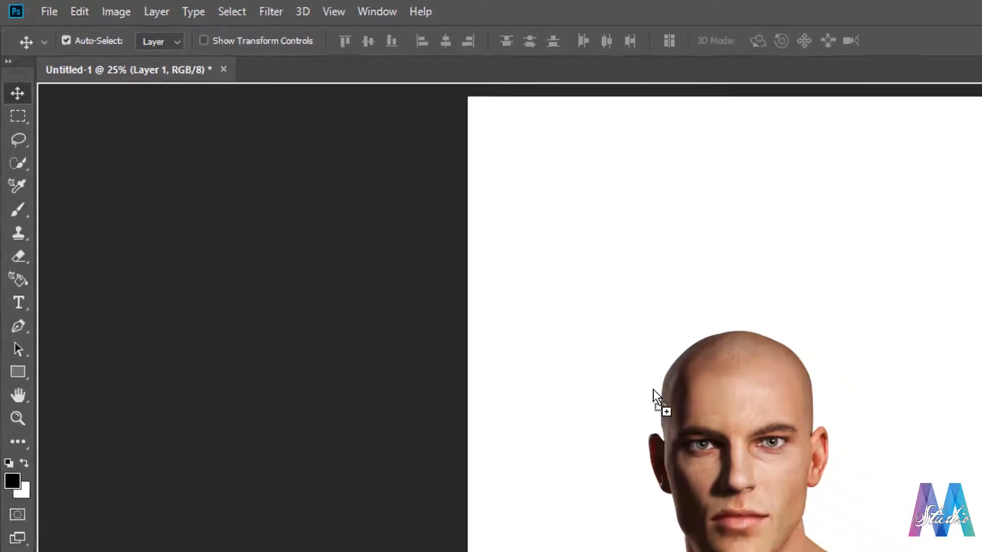
{"action": "left_click_drag", "start_coordinate": [653, 397], "coordinate": [509, 222]}
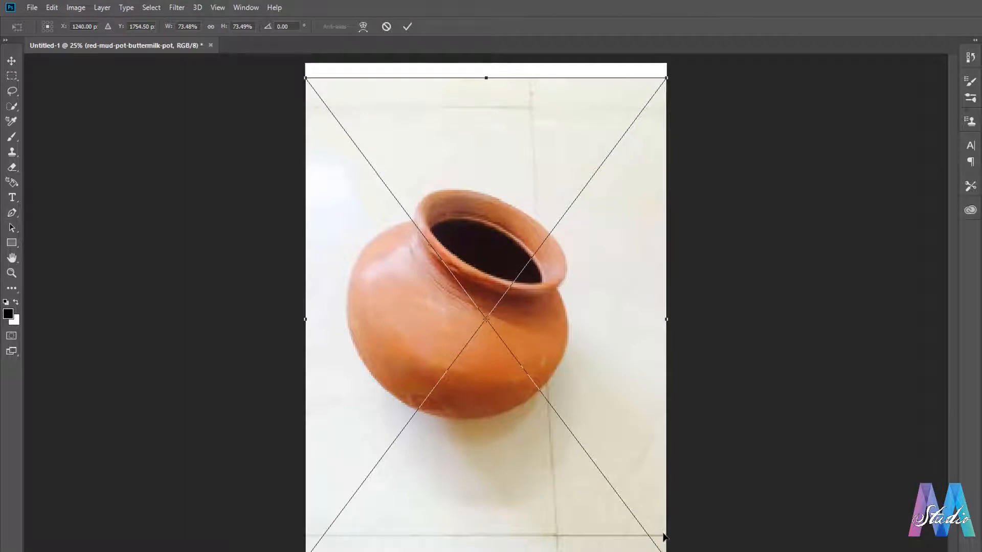
{"action": "left_click_drag", "start_coordinate": [654, 548], "coordinate": [536, 427]}
{"action": "left_click_drag", "start_coordinate": [523, 295], "coordinate": [542, 219]}
{"action": "left_click_drag", "start_coordinate": [574, 336], "coordinate": [570, 331]}
{"action": "mouse_move", "coordinate": [521, 275]}
{"action": "left_mouse_down"}
{"action": "mouse_move", "coordinate": [569, 334]}
{"action": "mouse_move", "coordinate": [520, 277]}
{"action": "left_mouse_up"}
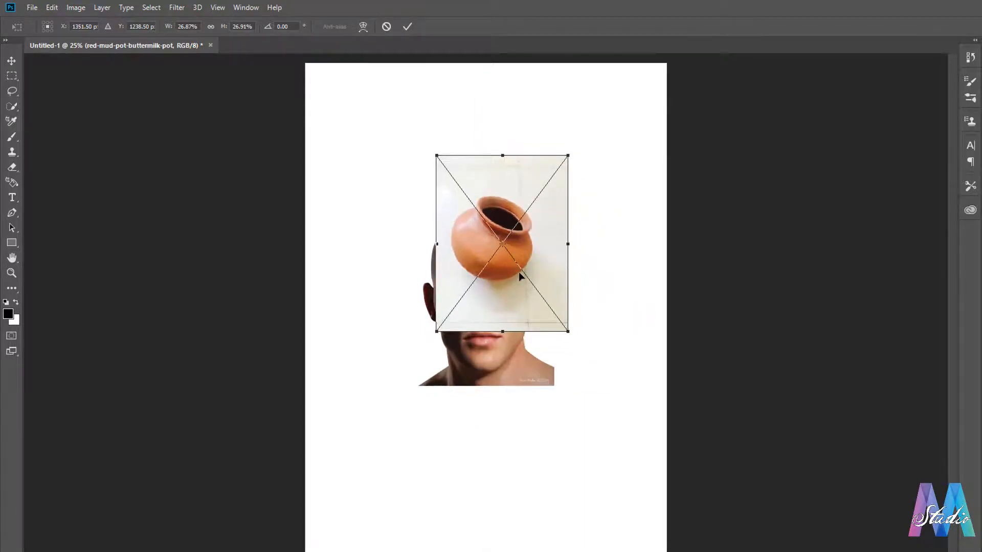
{"action": "key", "text": "Return"}
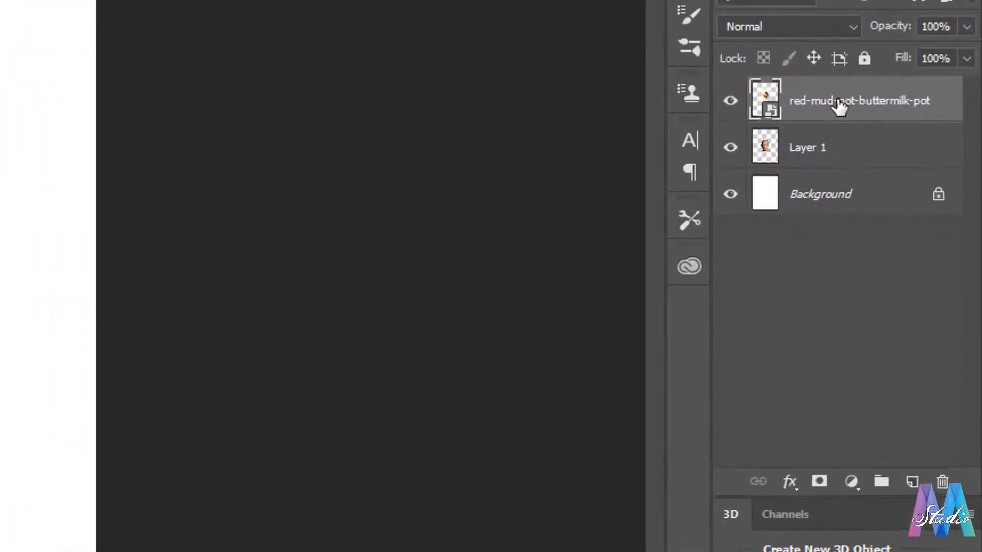
{"action": "right_click", "coordinate": [894, 160]}
{"action": "left_click", "coordinate": [765, 462]}
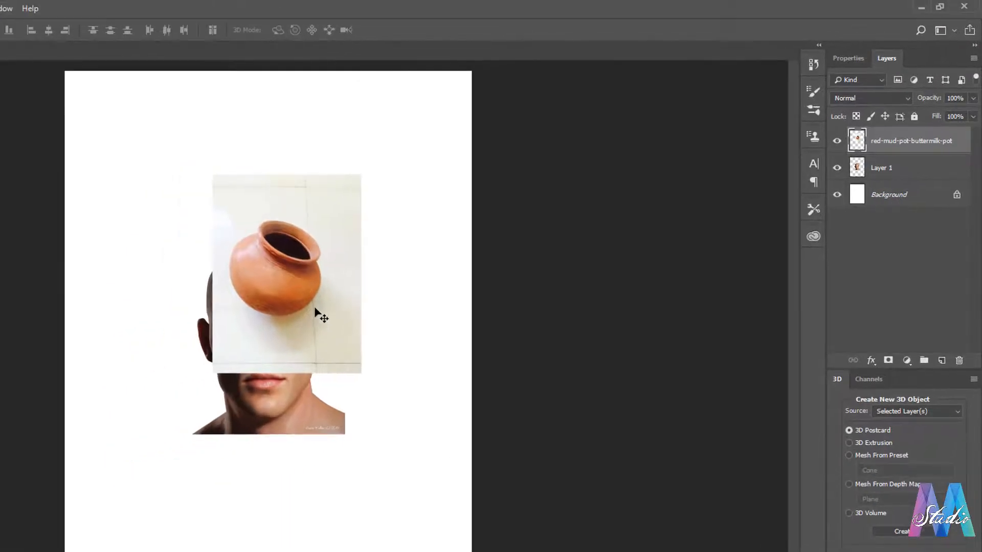
Outline the pot's rim and neck with a closed Polygonal Lasso selection, leaving a loose margin around the opening.
{"action": "left_click", "coordinate": [321, 316]}
{"action": "left_click", "coordinate": [319, 290]}
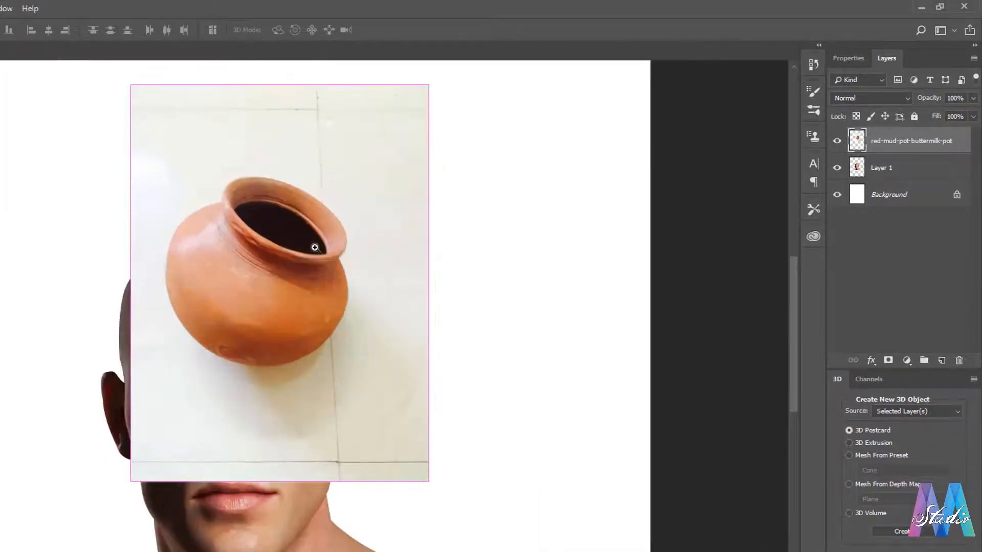
{"action": "left_click", "coordinate": [313, 248]}
{"action": "left_click", "coordinate": [332, 285]}
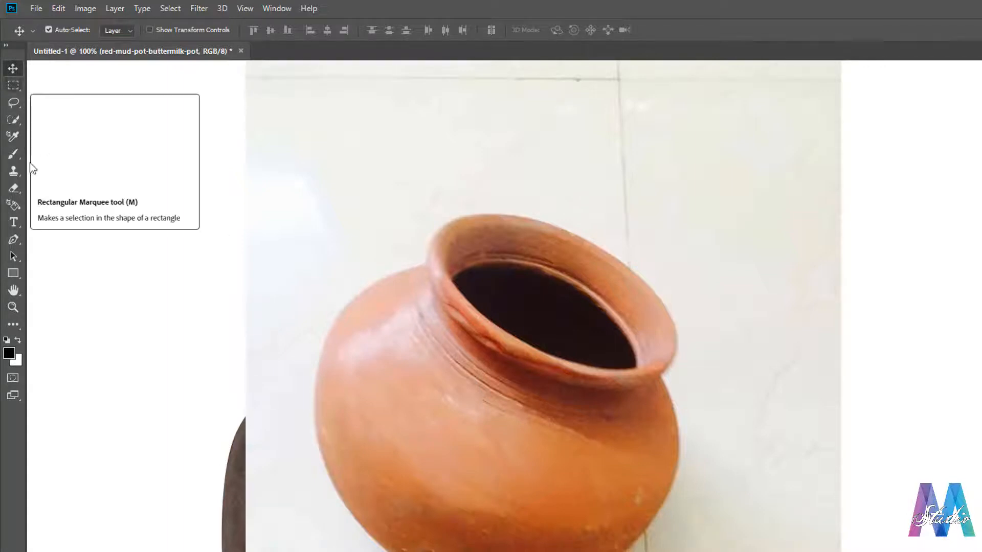
{"action": "left_click", "coordinate": [15, 84]}
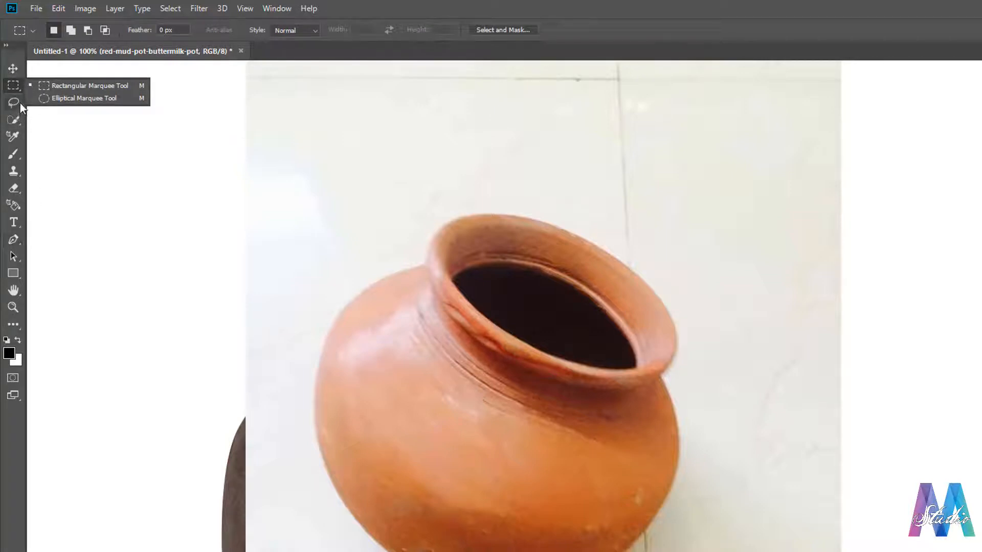
{"action": "left_click_drag", "start_coordinate": [20, 103], "coordinate": [72, 114]}
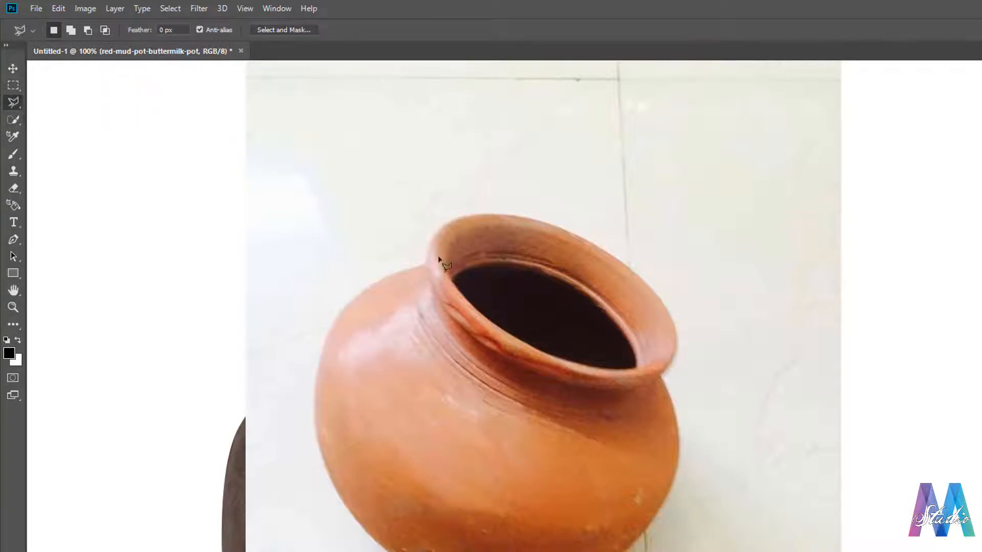
{"action": "left_click", "coordinate": [403, 272]}
{"action": "left_click", "coordinate": [468, 371]}
{"action": "left_click", "coordinate": [565, 415]}
{"action": "left_click", "coordinate": [648, 414]}
{"action": "left_click", "coordinate": [707, 400]}
{"action": "left_click", "coordinate": [752, 297]}
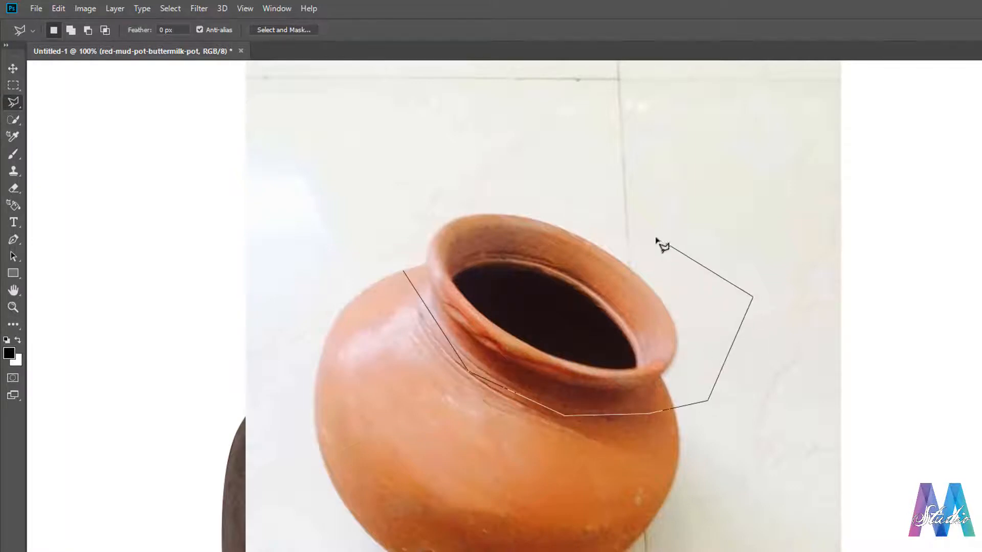
{"action": "left_click", "coordinate": [657, 237]}
{"action": "left_click", "coordinate": [577, 183]}
{"action": "left_click", "coordinate": [493, 167]}
{"action": "left_click", "coordinate": [420, 201]}
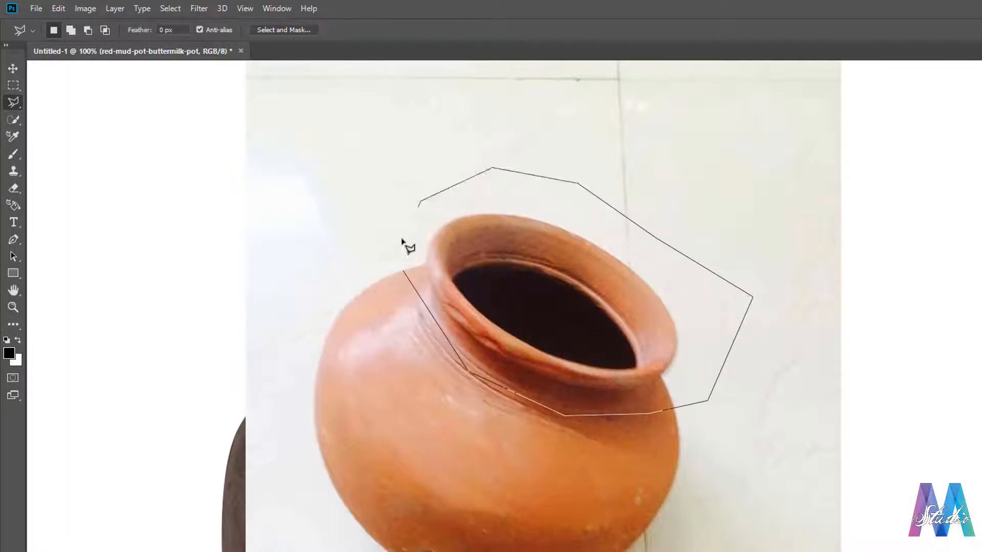
{"action": "left_click", "coordinate": [404, 272]}
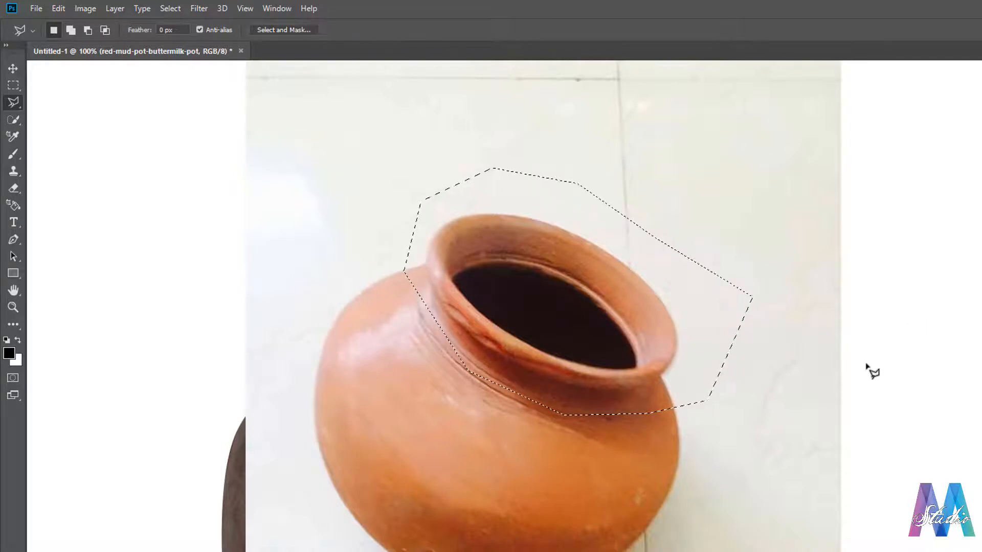
Invert the selection, delete everything outside the pot's rim and neck, and deselect.
{"action": "left_click", "coordinate": [770, 304], "text": "alt"}
{"action": "left_click", "coordinate": [769, 303], "text": "alt"}
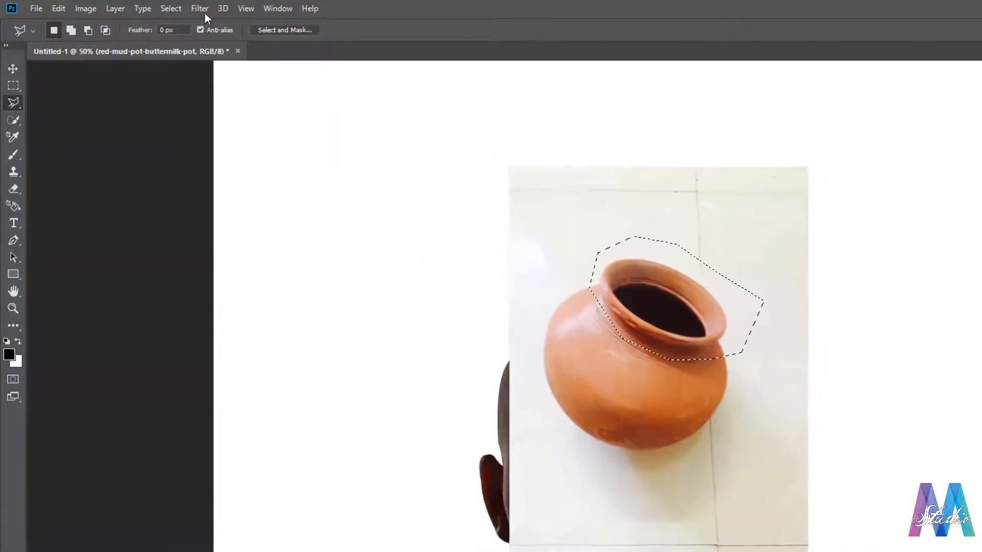
{"action": "left_click", "coordinate": [190, 10]}
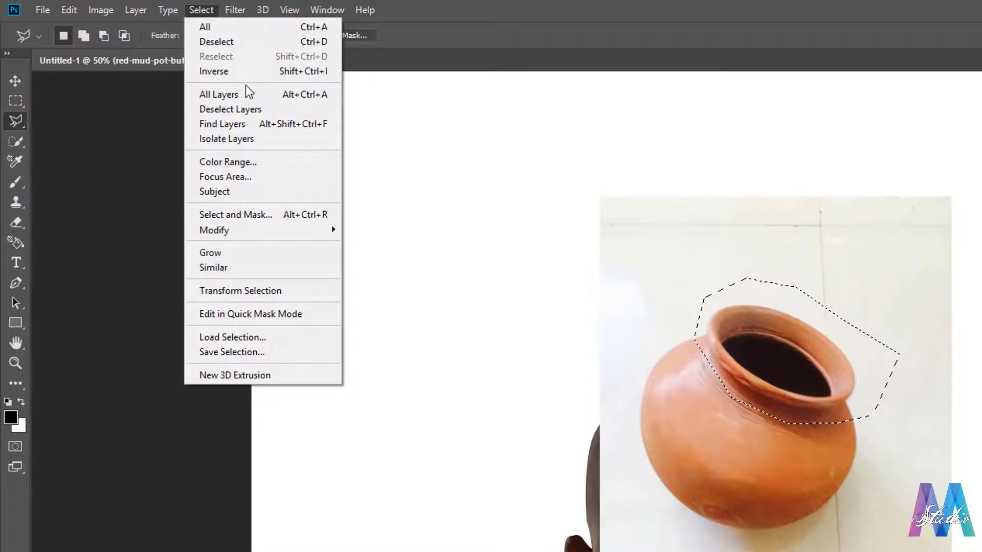
{"action": "left_click", "coordinate": [230, 73]}
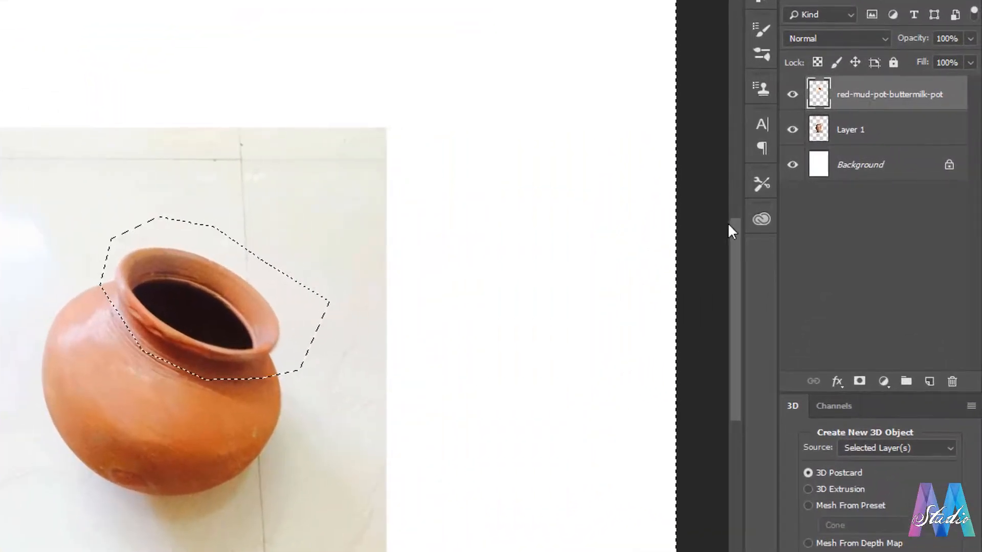
{"action": "key", "text": "Delete"}
{"action": "key", "text": "ctrl+d"}
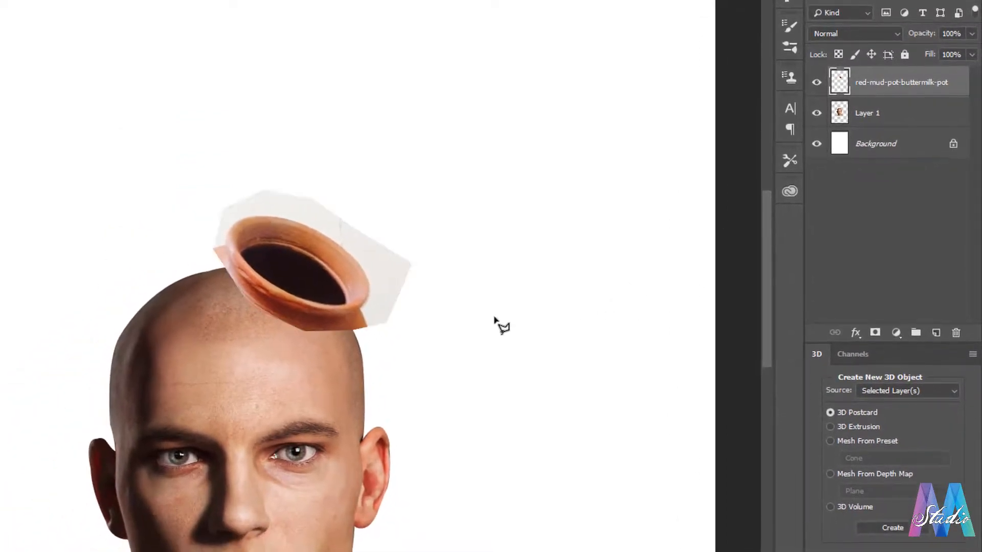
Trace the outer upper edge of the pot's rim with a curved Pen path from the left neck corner to the right end.
{"action": "scroll", "coordinate": [408, 272], "scroll_direction": "up", "scroll_amount": 5}
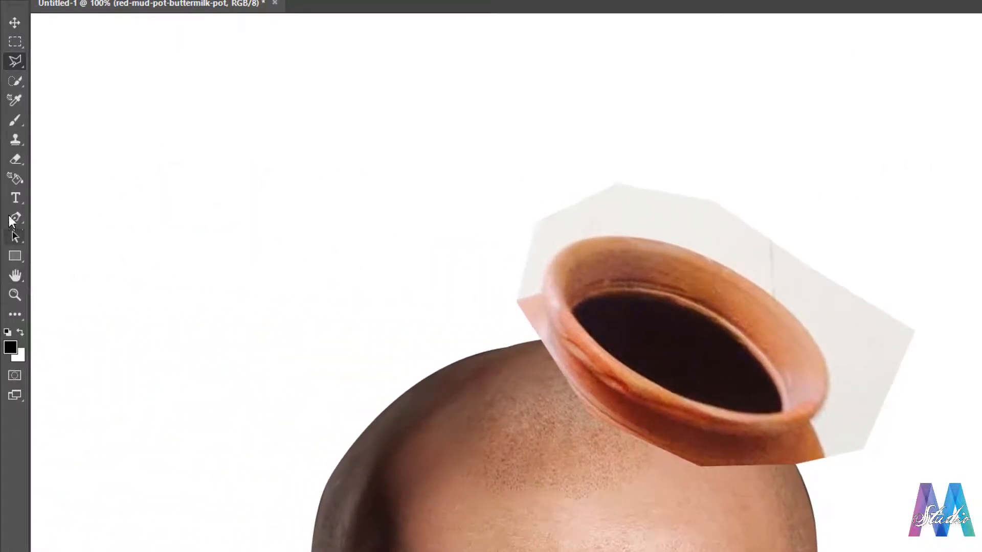
{"action": "left_click", "coordinate": [15, 217]}
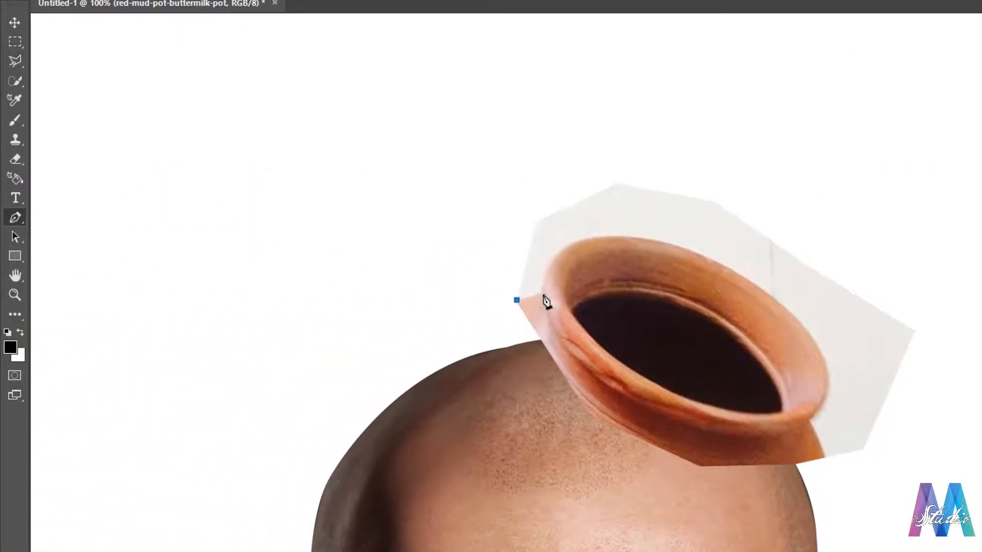
{"action": "left_click_drag", "start_coordinate": [653, 227], "coordinate": [680, 235]}
{"action": "left_click", "coordinate": [605, 236]}
{"action": "left_click_drag", "start_coordinate": [813, 338], "coordinate": [912, 448]}
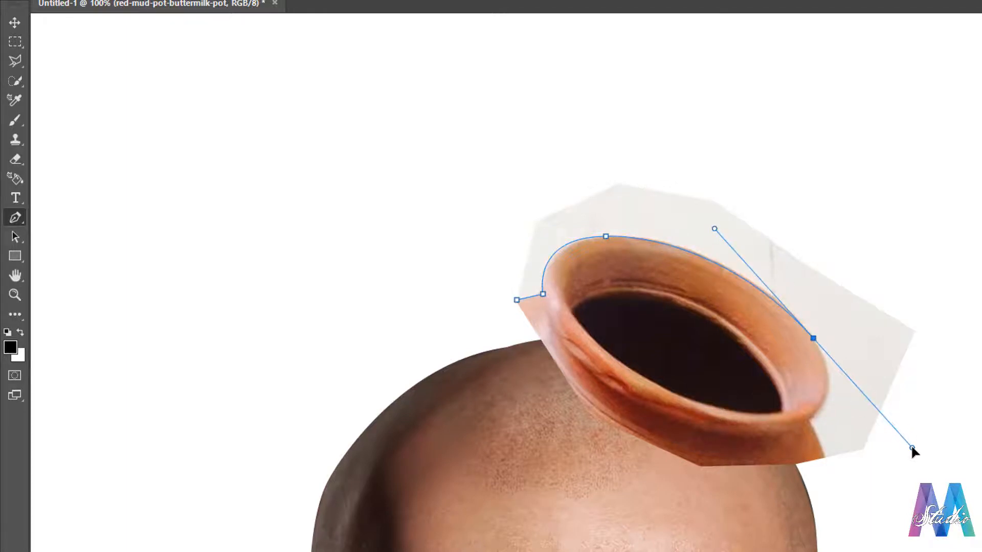
{"action": "left_click", "coordinate": [813, 338], "text": "alt"}
{"action": "left_click_drag", "start_coordinate": [810, 420], "coordinate": [770, 452]}
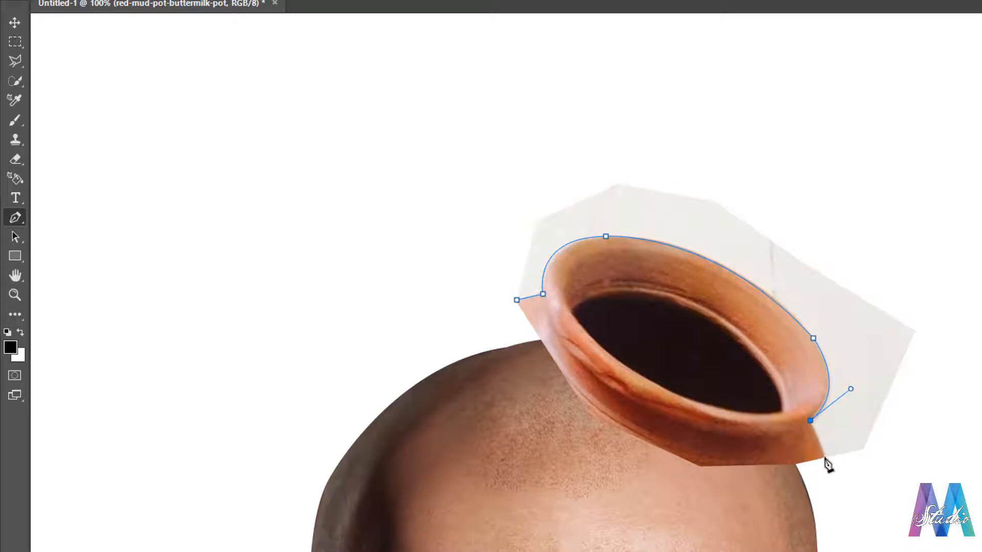
Close the pen path by running it loosely around the leftover pale background outside the pot's rim.
{"action": "left_click", "coordinate": [871, 497]}
{"action": "left_click_drag", "start_coordinate": [954, 452], "coordinate": [961, 442]}
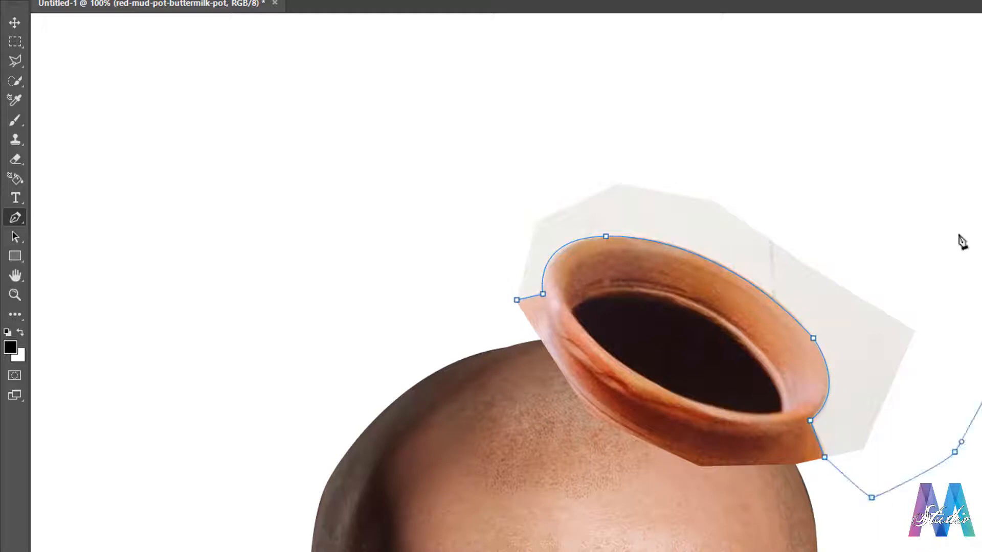
{"action": "left_click", "coordinate": [880, 164]}
{"action": "left_click", "coordinate": [655, 138]}
{"action": "left_click", "coordinate": [521, 137]}
{"action": "left_click", "coordinate": [478, 220]}
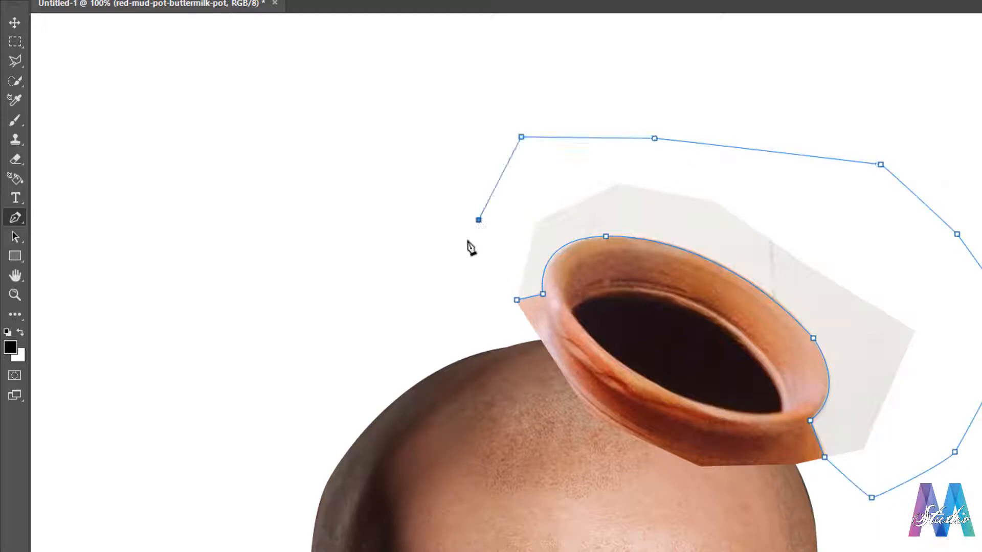
{"action": "left_click", "coordinate": [452, 290]}
{"action": "left_click", "coordinate": [517, 300]}
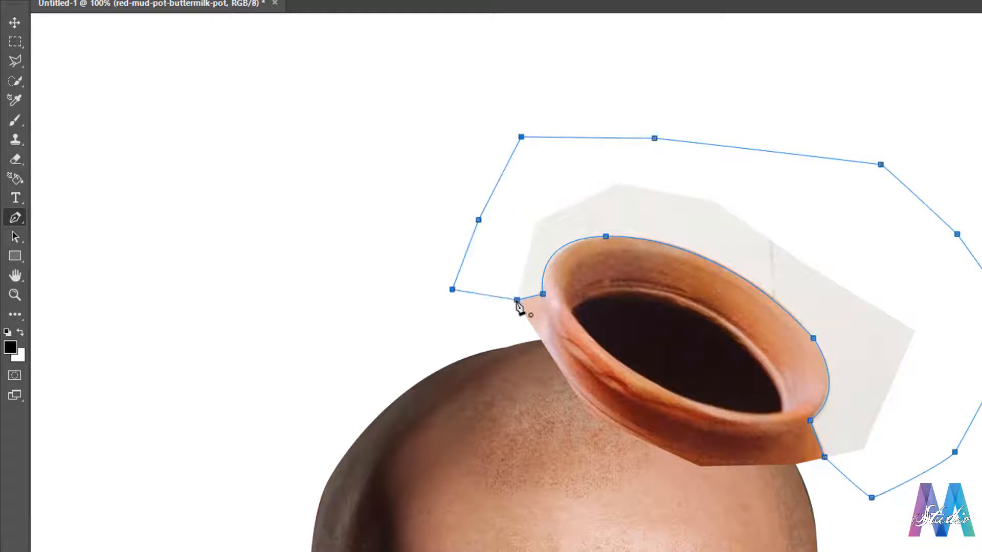
Convert the path to a new anti-aliased selection with 0-pixel feather, delete the leftover background around the rim, and deselect.
{"action": "right_click", "coordinate": [737, 200]}
{"action": "left_click", "coordinate": [792, 258]}
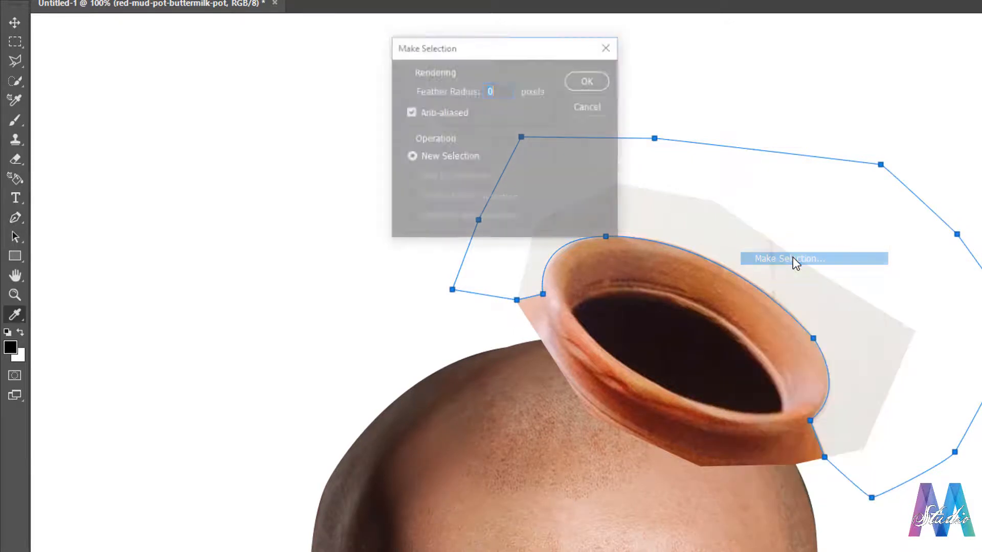
{"action": "left_click", "coordinate": [589, 81]}
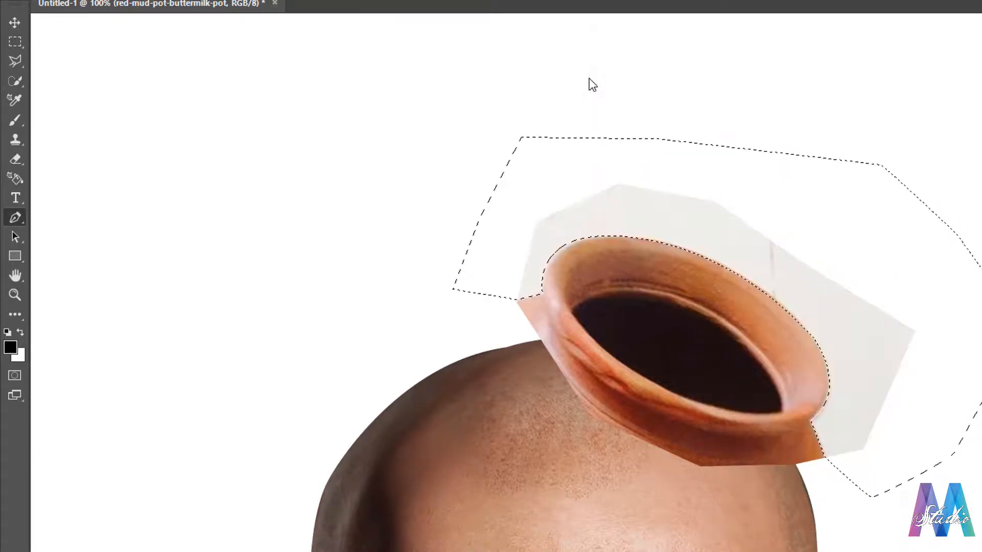
{"action": "key", "text": "Delete"}
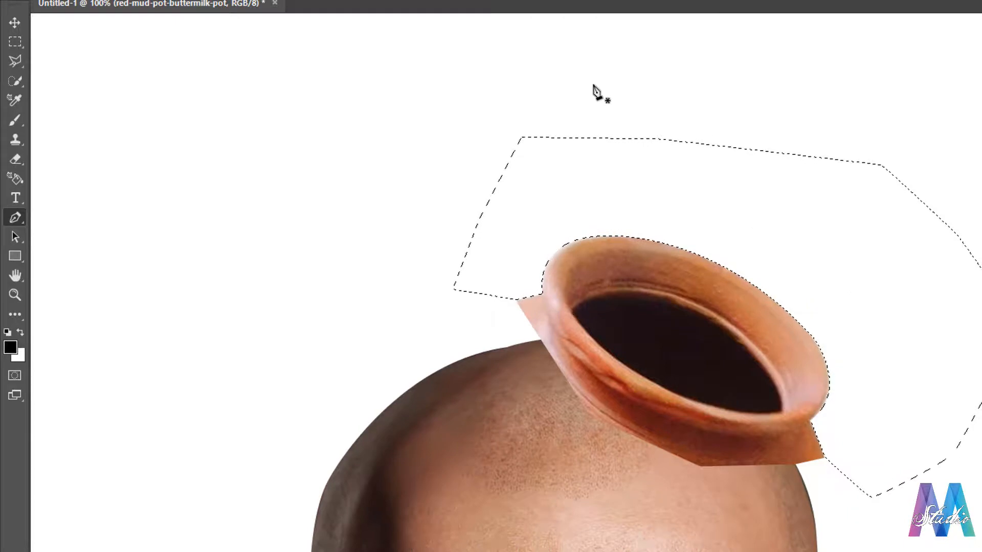
{"action": "key", "text": "ctrl+d"}
Move the cut-out pot rim slightly down and to the left so that it sits on the bald head's crown.
{"action": "scroll", "coordinate": [649, 367], "scroll_direction": "up", "scroll_amount": 2}
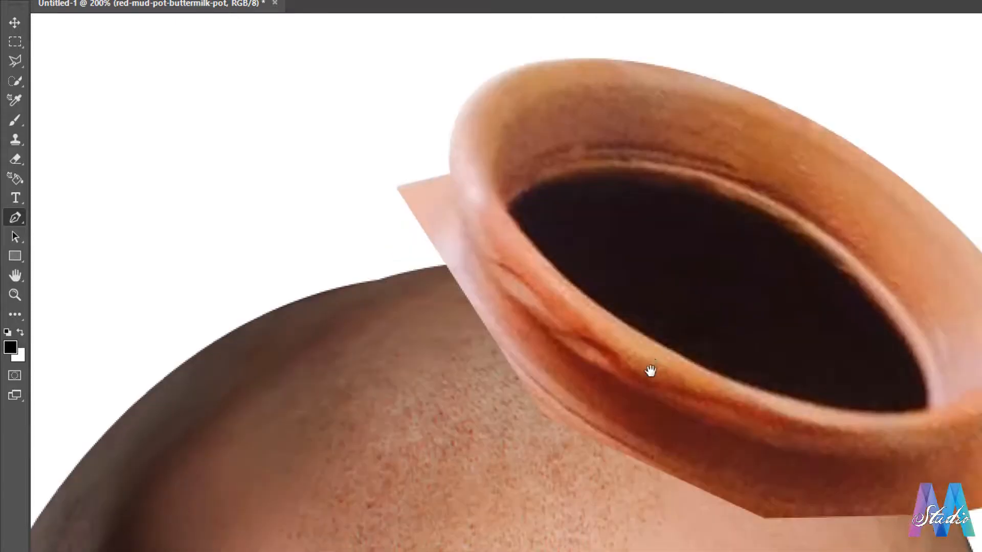
{"action": "scroll", "coordinate": [643, 333], "scroll_direction": "down", "scroll_amount": 3}
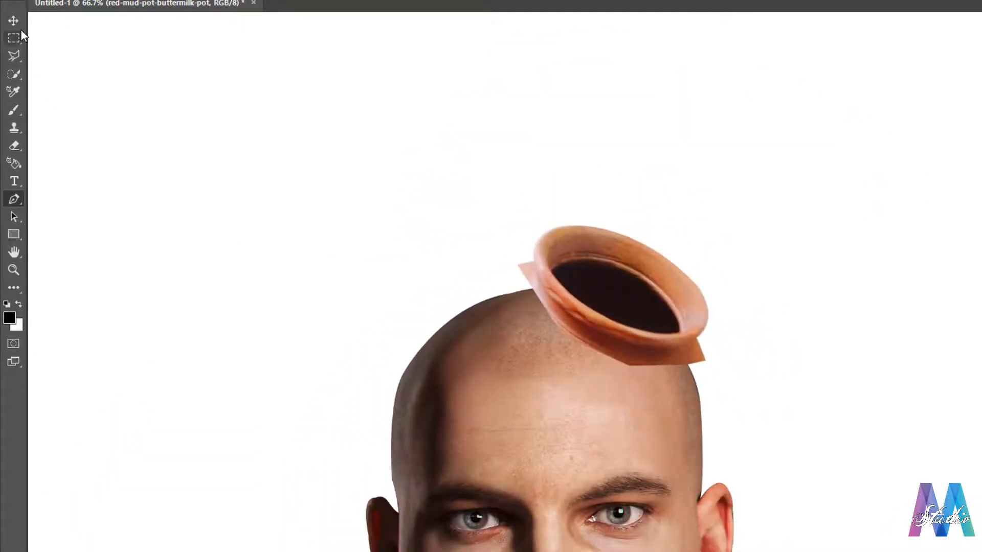
{"action": "key", "text": "v"}
{"action": "left_click_drag", "start_coordinate": [575, 317], "coordinate": [567, 348]}
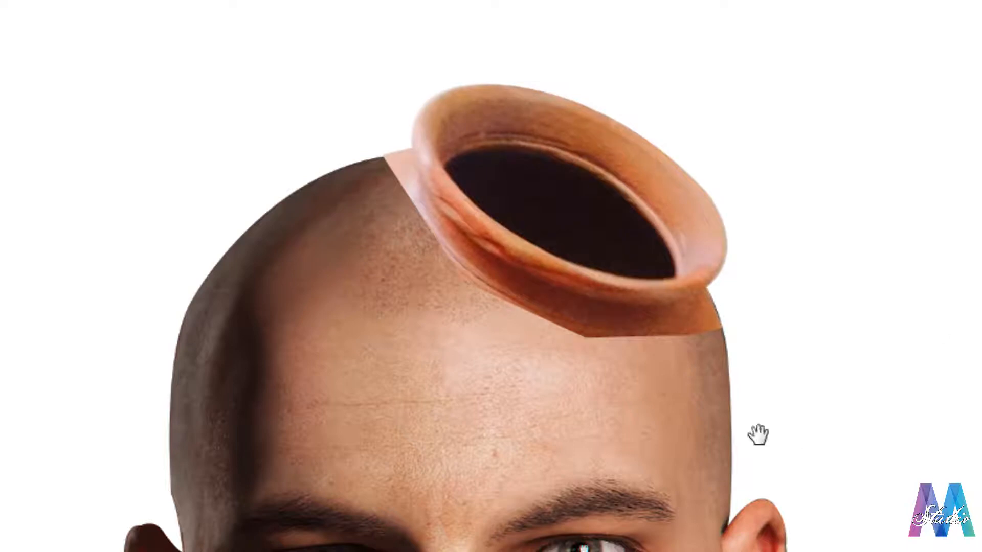
Set up the Eraser tool with the Soft Round brush and make the red-mud-pot-buttermilk-pot layer active.
{"action": "left_click", "coordinate": [670, 427], "text": "ctrl+alt"}
{"action": "left_click_drag", "start_coordinate": [605, 377], "coordinate": [649, 210]}
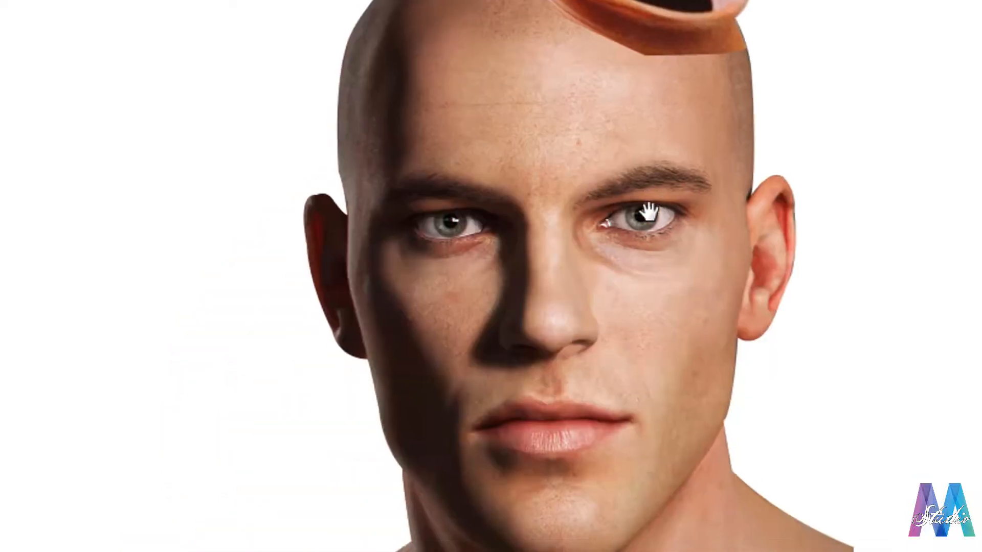
{"action": "scroll", "coordinate": [588, 214], "scroll_direction": "down", "scroll_amount": 1}
{"action": "scroll", "coordinate": [591, 346], "scroll_direction": "up", "scroll_amount": 5}
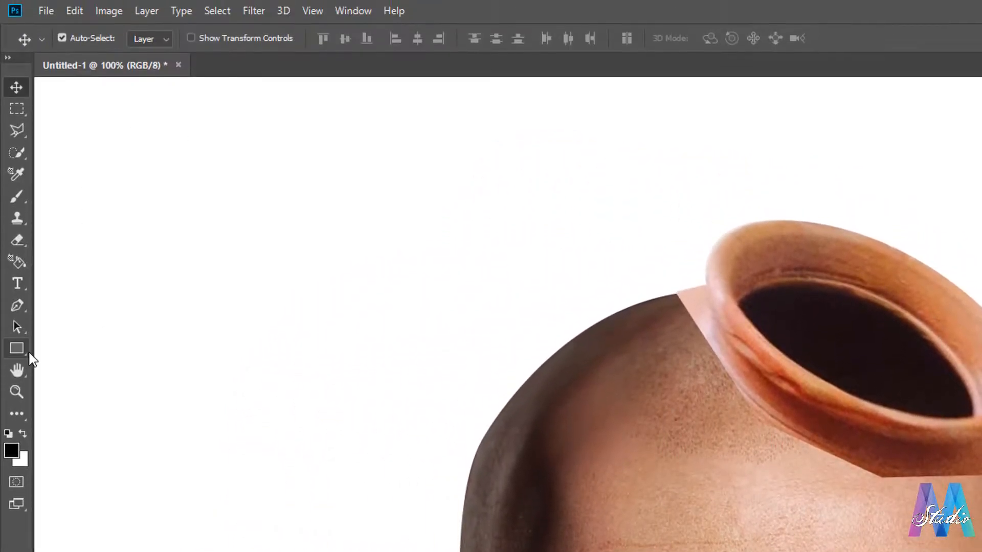
{"action": "key", "text": "e"}
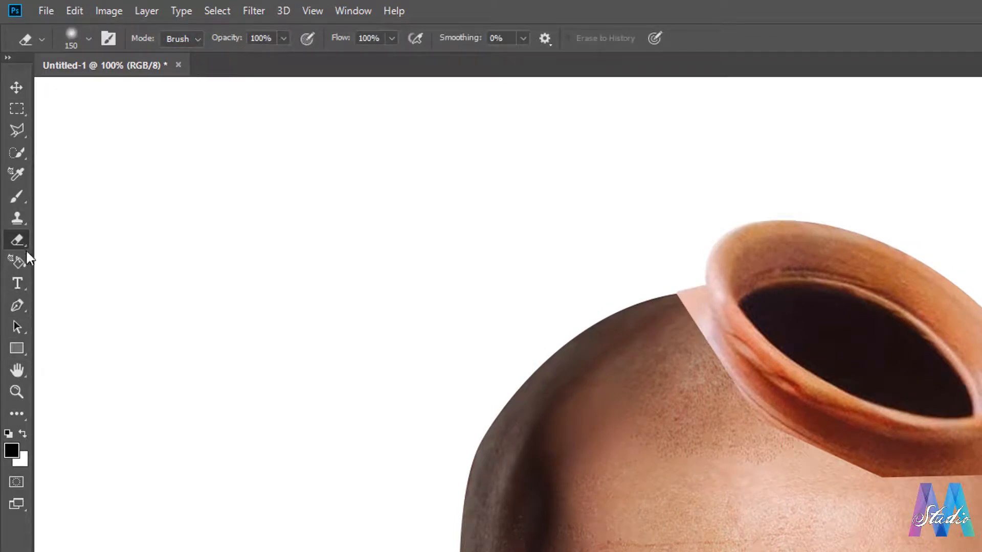
{"action": "right_click", "coordinate": [18, 239]}
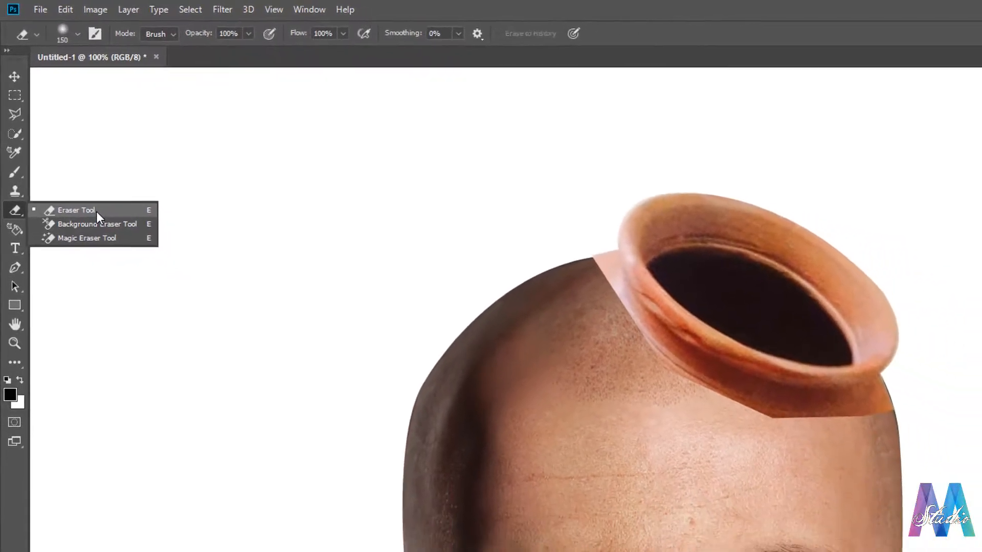
{"action": "left_click", "coordinate": [96, 211]}
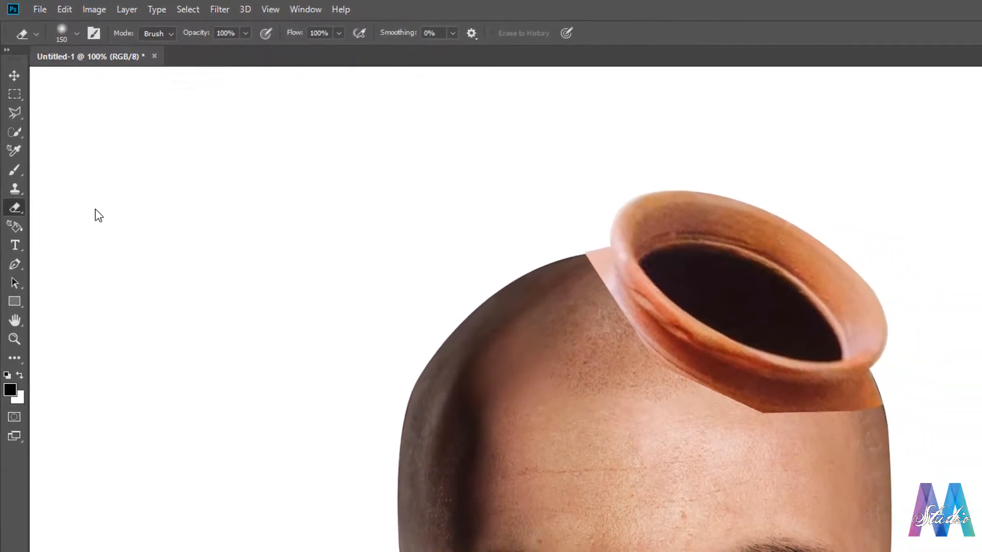
{"action": "left_click", "coordinate": [77, 33]}
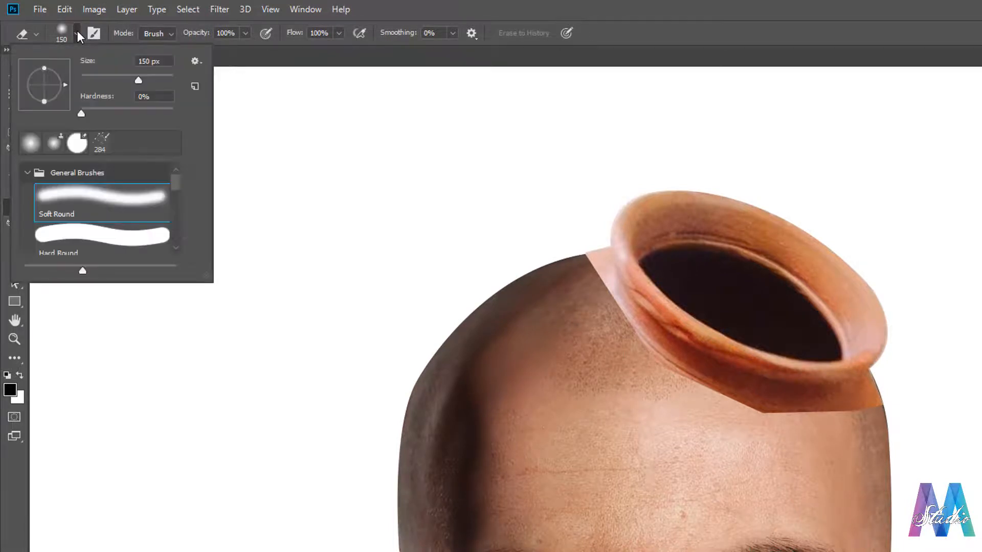
{"action": "left_click", "coordinate": [128, 205]}
{"action": "left_click", "coordinate": [348, 198]}
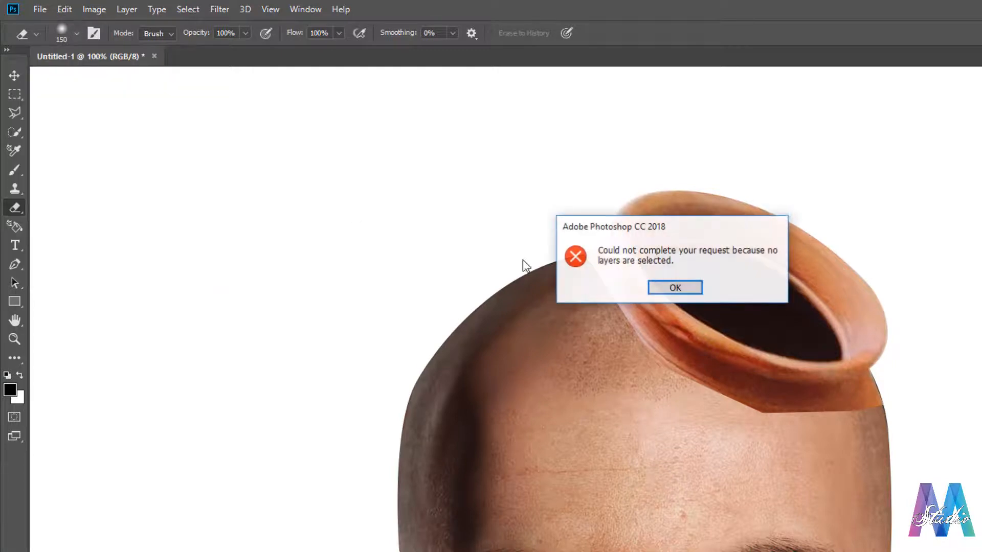
{"action": "left_click", "coordinate": [689, 291]}
{"action": "left_click", "coordinate": [979, 319]}
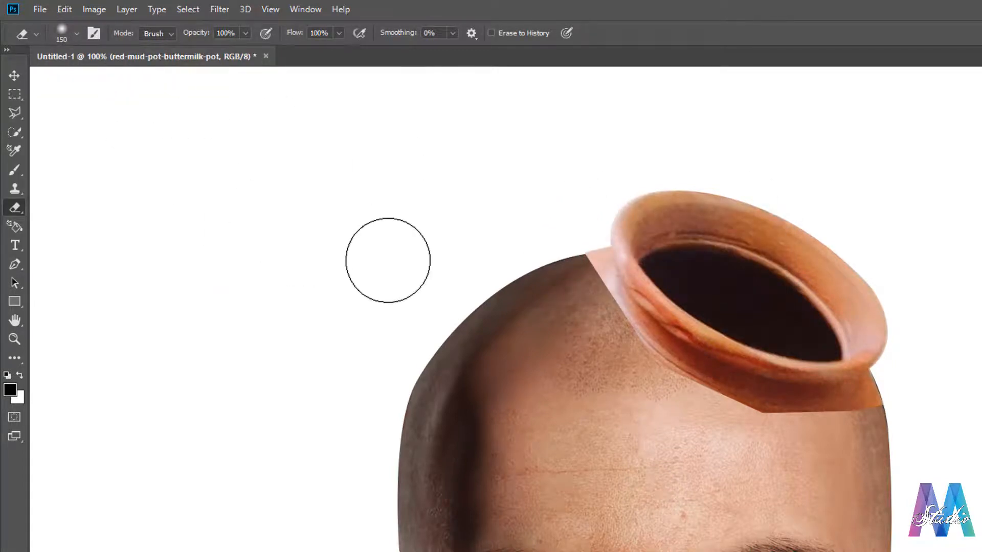
Reduce the eraser brush to 40 px and softly erase the pot neck's hard left edge where it meets the scalp.
{"action": "key", "text": "bracketleft"}
{"action": "key", "text": "bracketleft"}
{"action": "key", "text": "bracketleft"}
{"action": "key", "text": "bracketleft"}
{"action": "key", "text": "bracketleft"}
{"action": "key", "text": "bracketleft"}
{"action": "key", "text": "bracketleft"}
{"action": "key", "text": "bracketleft"}
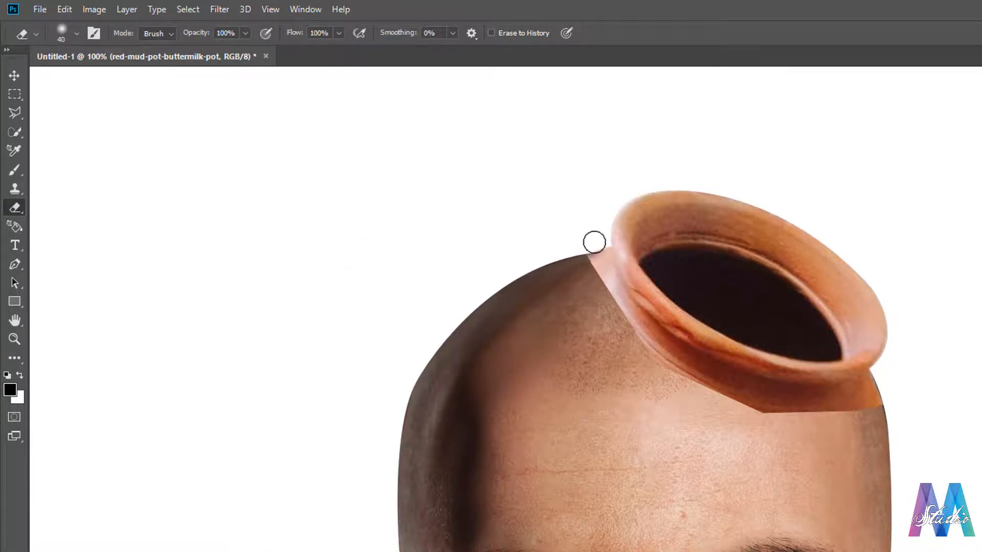
{"action": "mouse_move", "coordinate": [597, 243]}
{"action": "left_mouse_down"}
{"action": "mouse_move", "coordinate": [581, 266]}
{"action": "mouse_move", "coordinate": [589, 280]}
{"action": "left_mouse_up"}
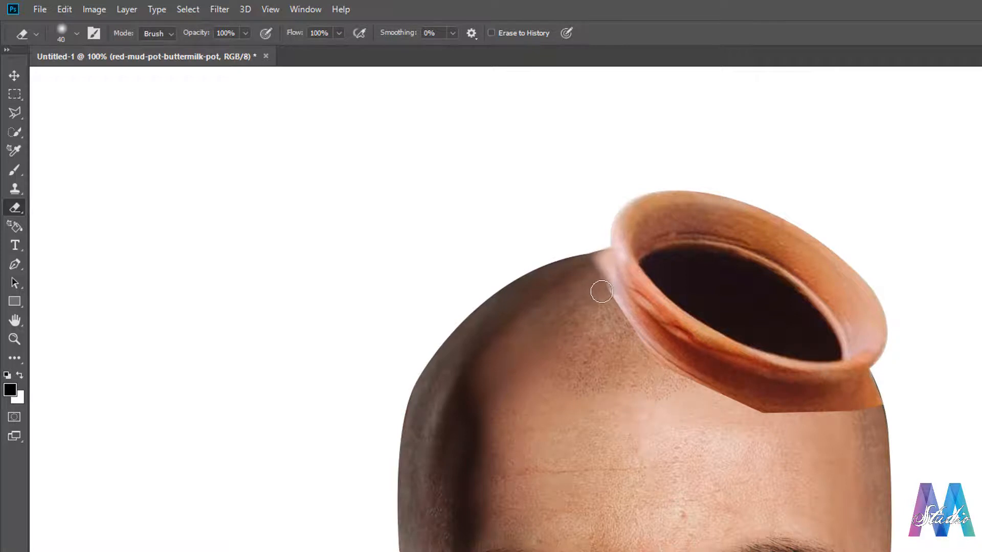